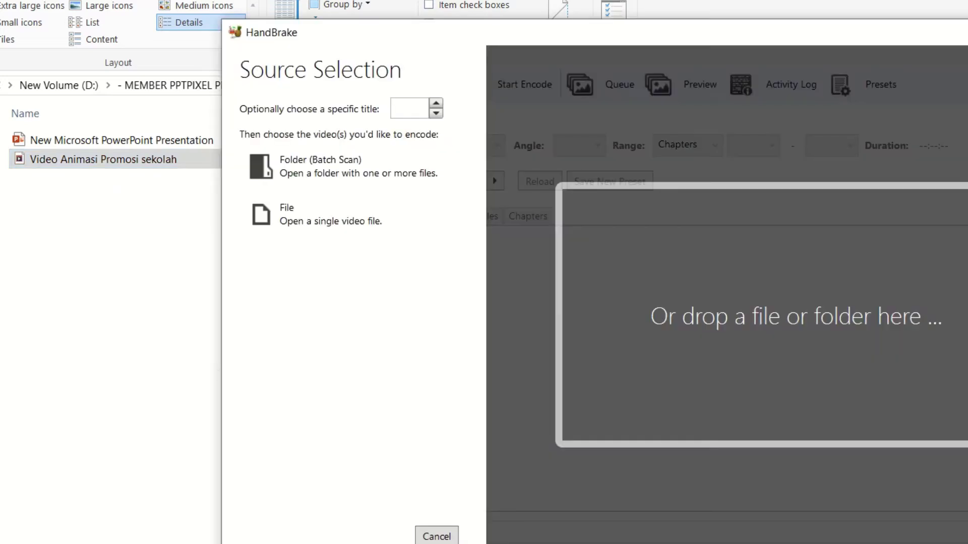
# Step: Drop the Video Animasi Promosi sekolah file onto HandBrake's drop area to load it as source
pyautogui.moveTo(34, 166); pyautogui.dragTo(781, 285)
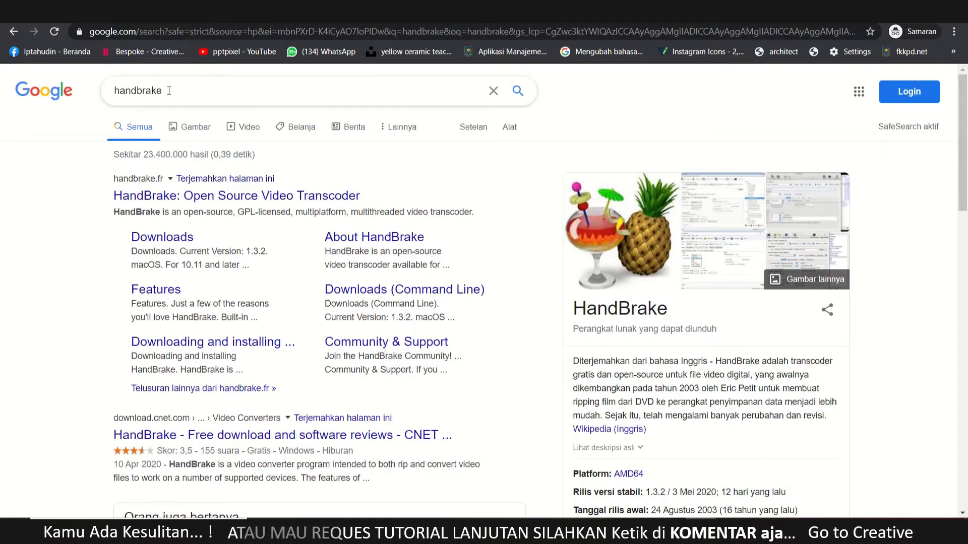
# Step: Select part of the 'handbrake' search query, then dismiss the search suggestions
pyautogui.click(160, 90)
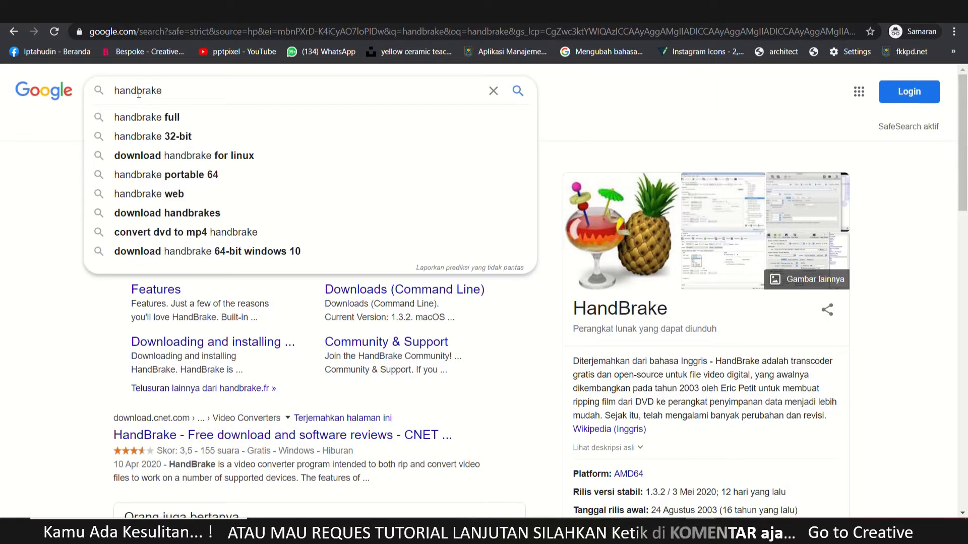
pyautogui.moveTo(135, 91); pyautogui.dragTo(189, 92)
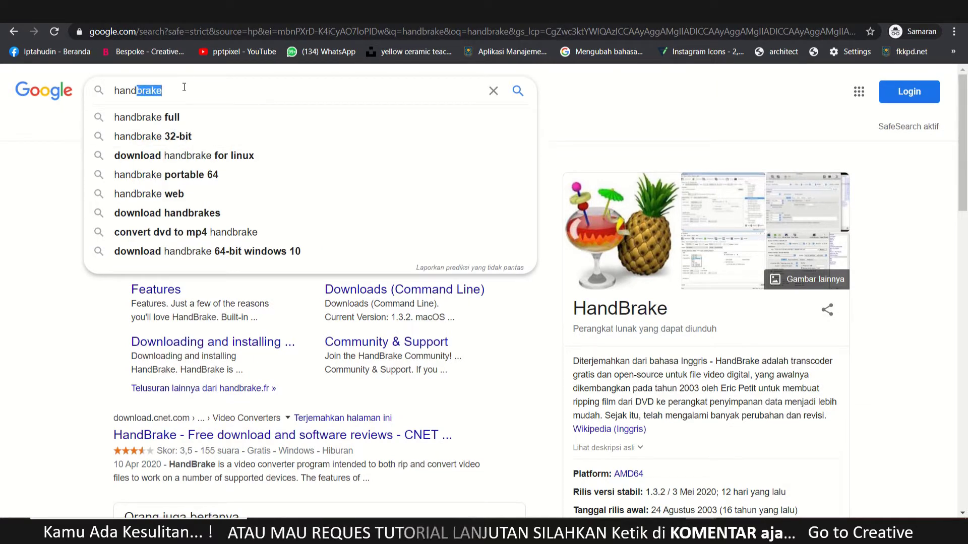
pyautogui.click(185, 90)
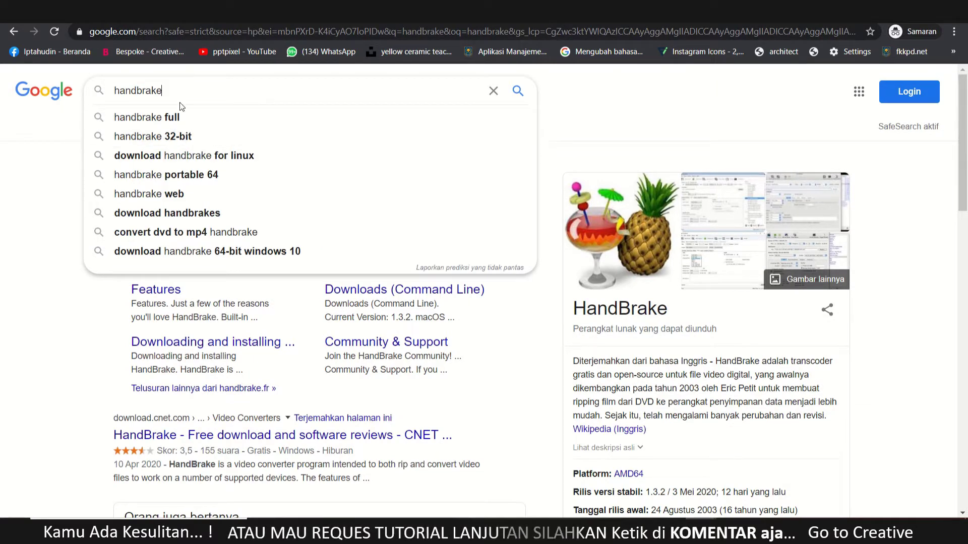
pyautogui.click(578, 96)
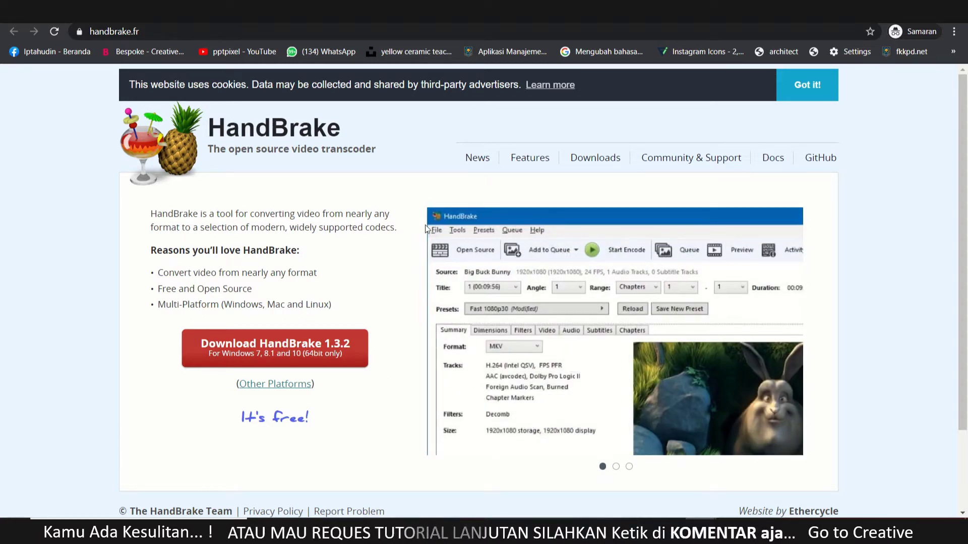
# Step: Scroll the handbrake.fr homepage to look over the download button and screenshots
pyautogui.scroll(-2, 376, 259)
pyautogui.scroll(2, 376, 259)
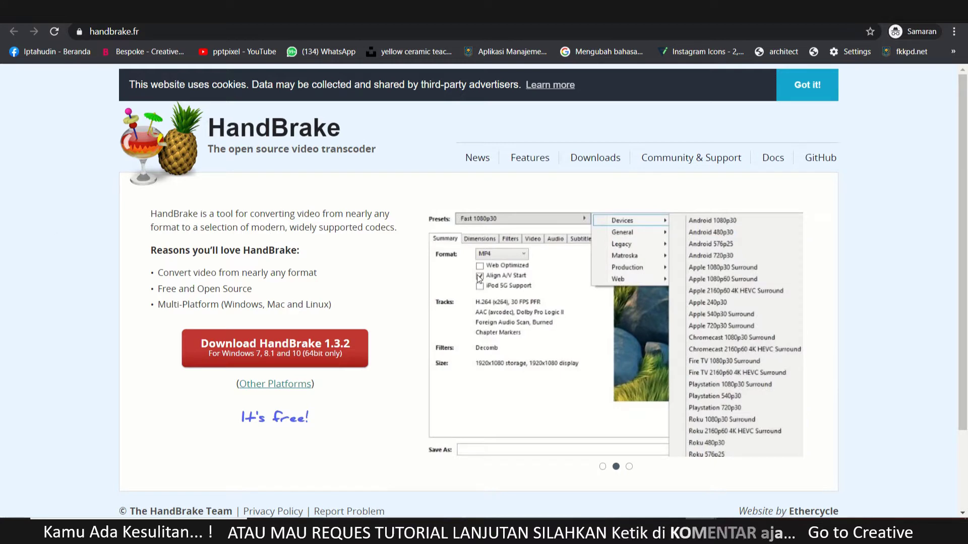
pyautogui.scroll(-2, 373, 252)
pyautogui.scroll(2, 302, 202)
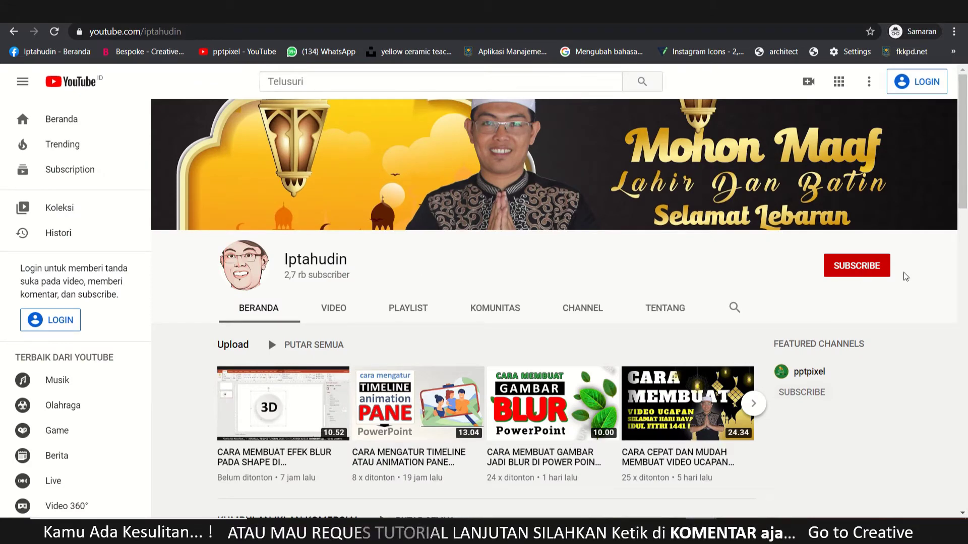
# Step: Open the channel's VIDEO tab and scroll through its grid of uploaded videos
pyautogui.scroll(-1, 911, 294)
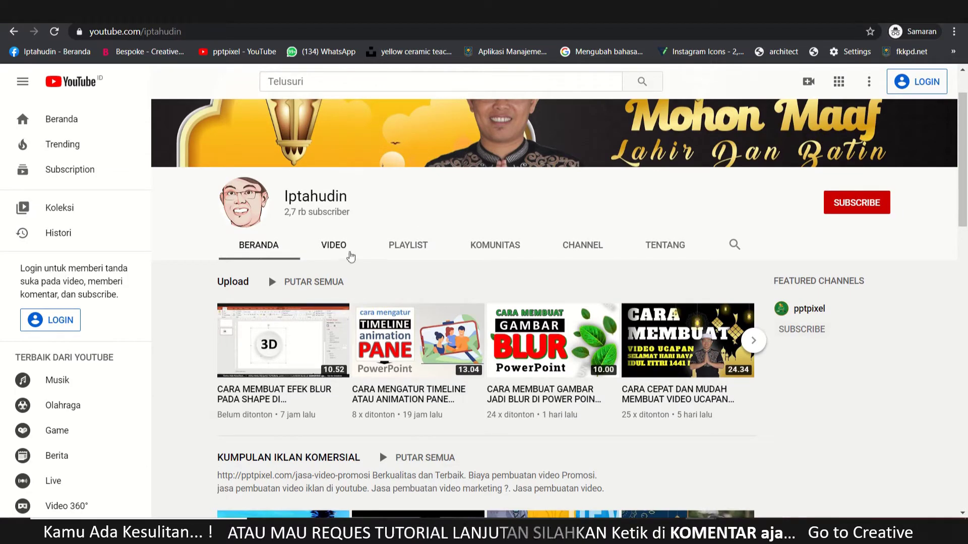
pyautogui.click(336, 247)
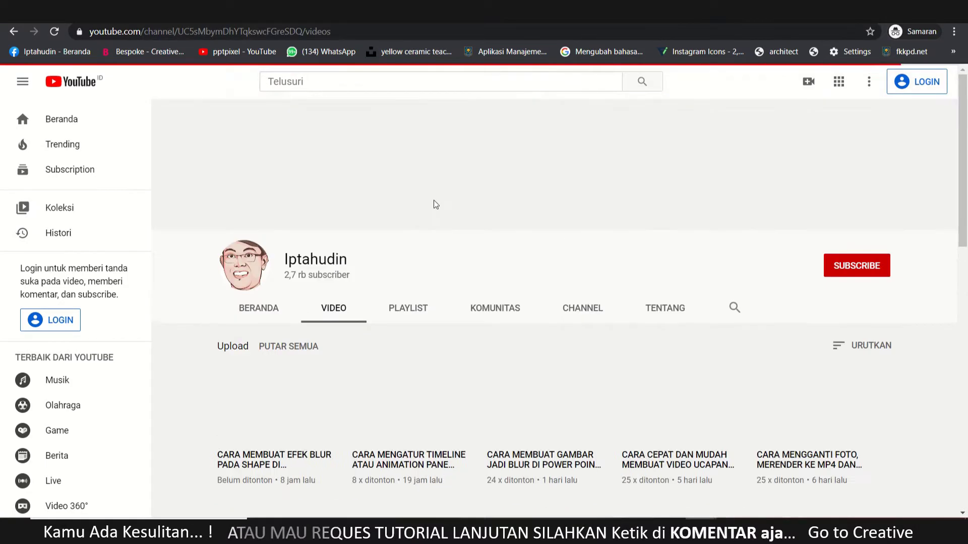
pyautogui.scroll(-5, 438, 272)
pyautogui.scroll(3, 448, 277)
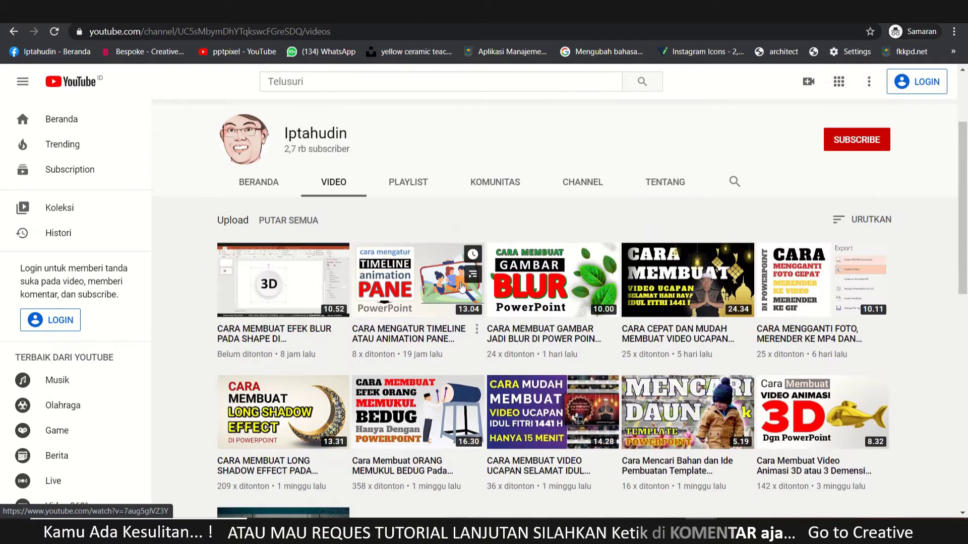
pyautogui.scroll(-2, 461, 286)
pyautogui.scroll(1, 454, 272)
pyautogui.scroll(3, 433, 227)
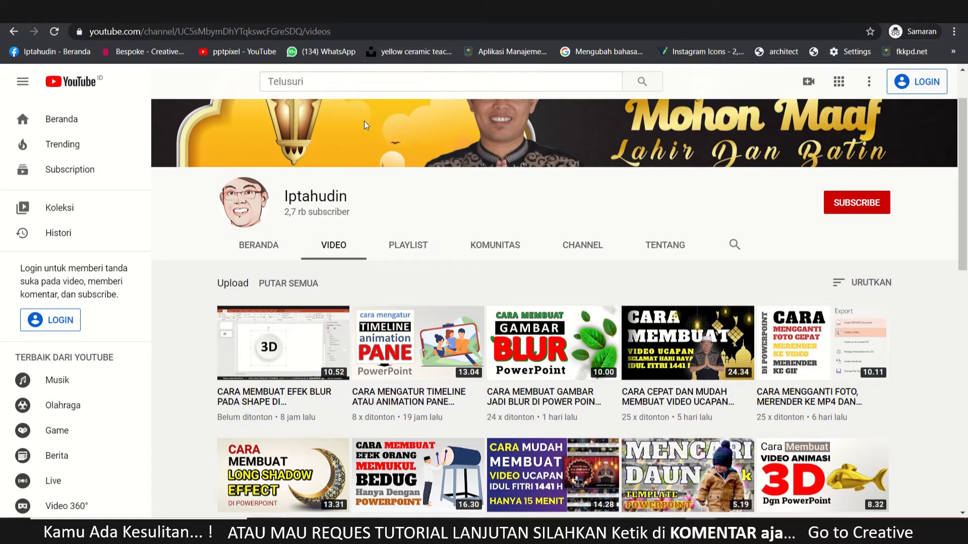
pyautogui.scroll(1, 451, 200)
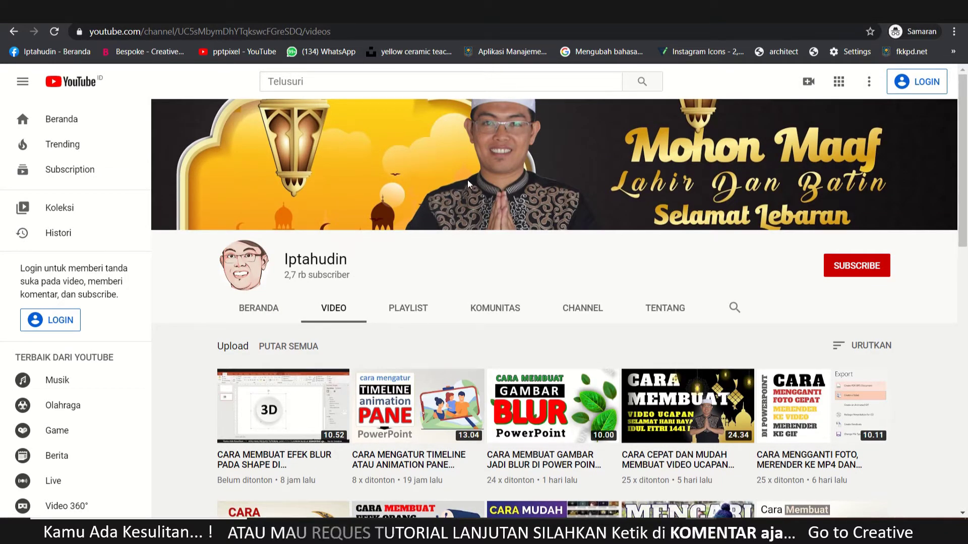
pyautogui.scroll(-1, 467, 180)
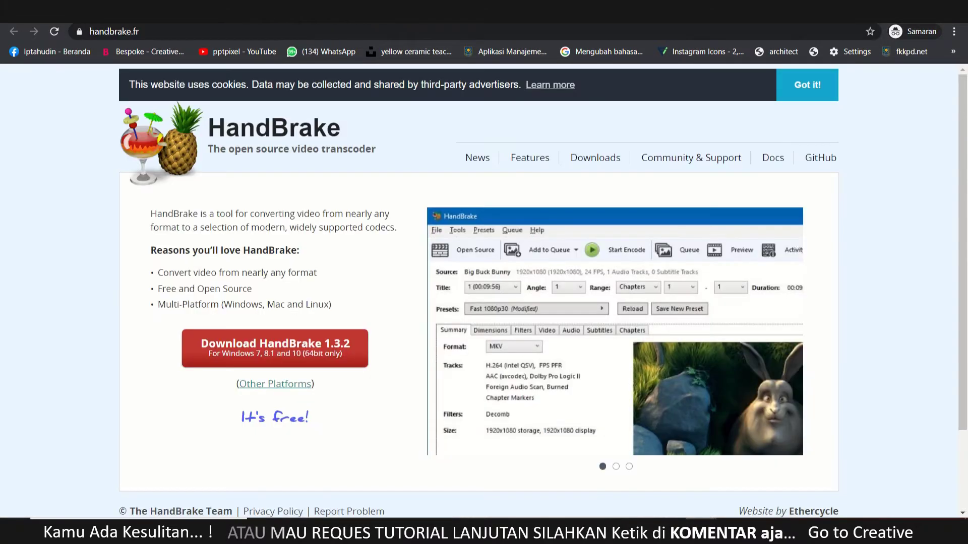
# Step: Search YouTube for 'pptpixel' and open the pptpixel channel from the results
pyautogui.moveTo(484, 21)
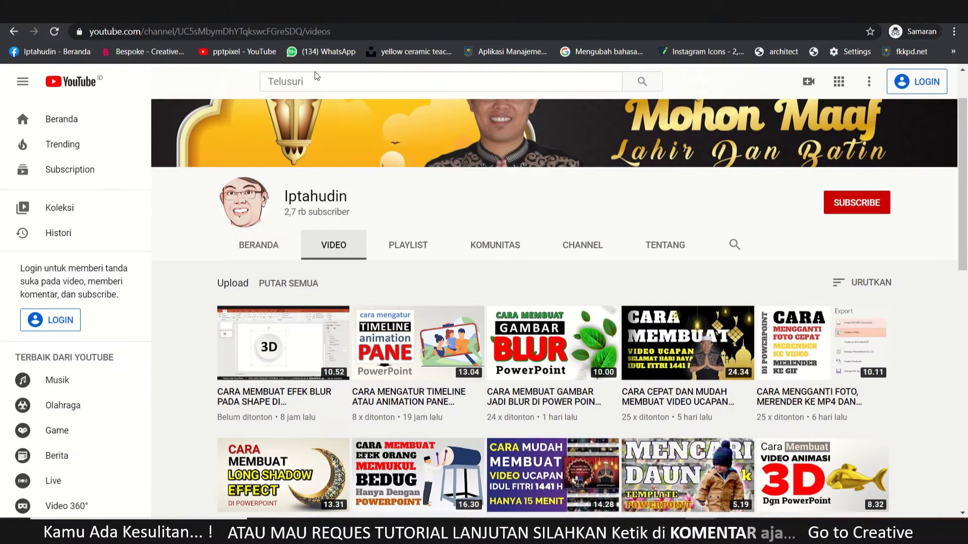
pyautogui.click(319, 86)
pyautogui.write('pp')
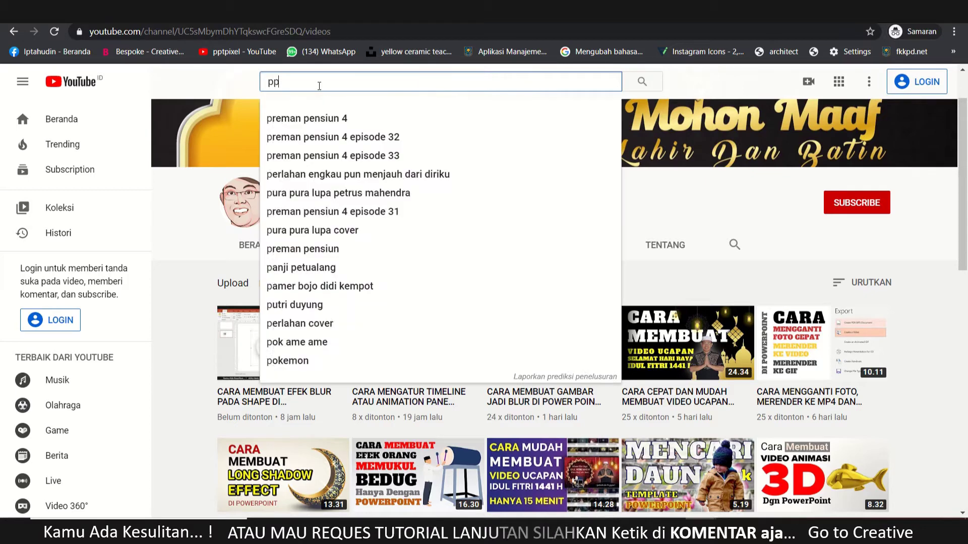
pyautogui.write('tpixel')
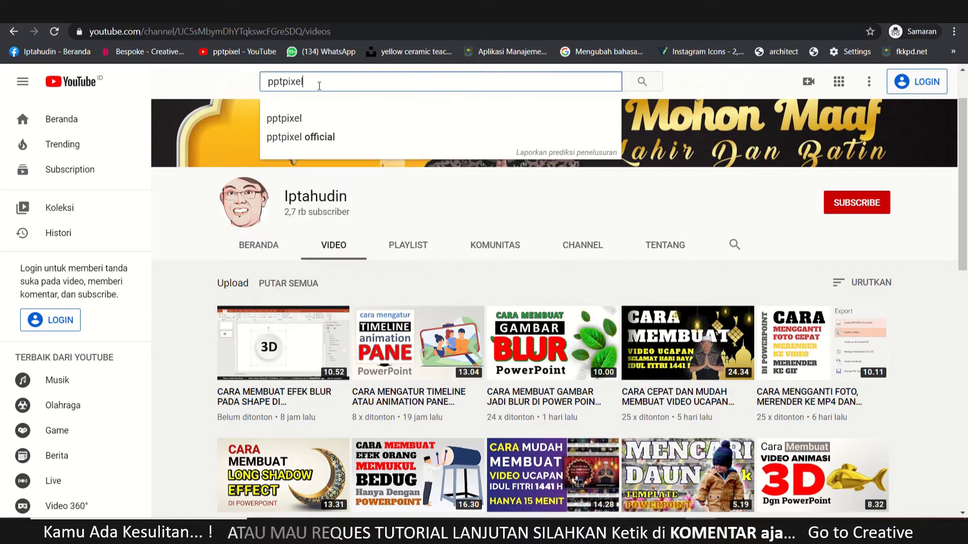
pyautogui.press('Return')
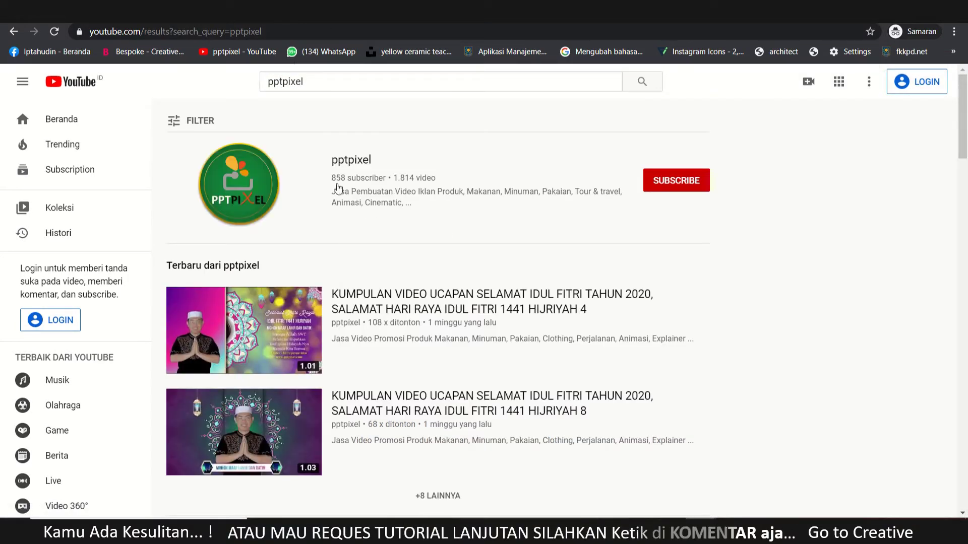
pyautogui.click(351, 160)
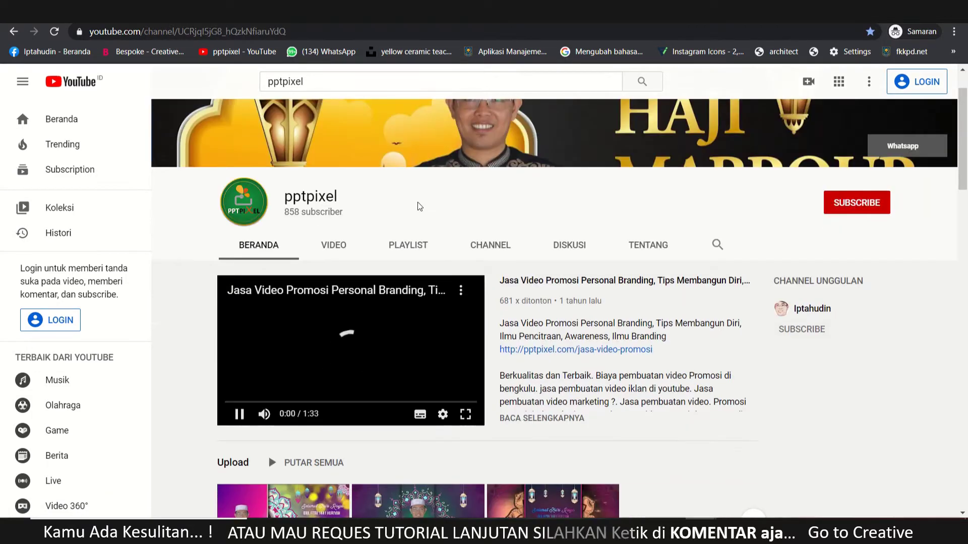
pyautogui.scroll(-1, 424, 228)
pyautogui.scroll(-1, 378, 202)
pyautogui.click(331, 123)
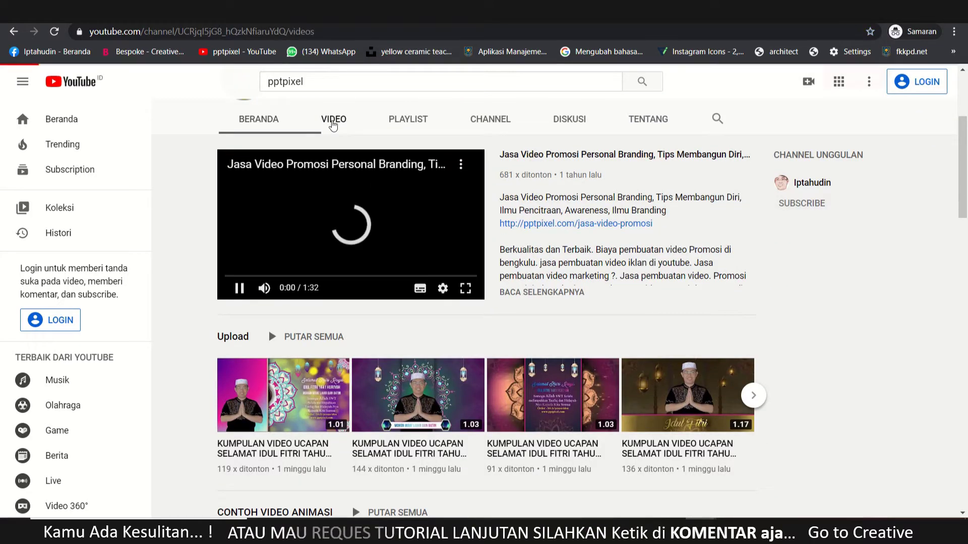
pyautogui.scroll(-2, 610, 274)
pyautogui.scroll(-2, 610, 277)
pyautogui.scroll(-3, 610, 282)
pyautogui.scroll(6, 610, 283)
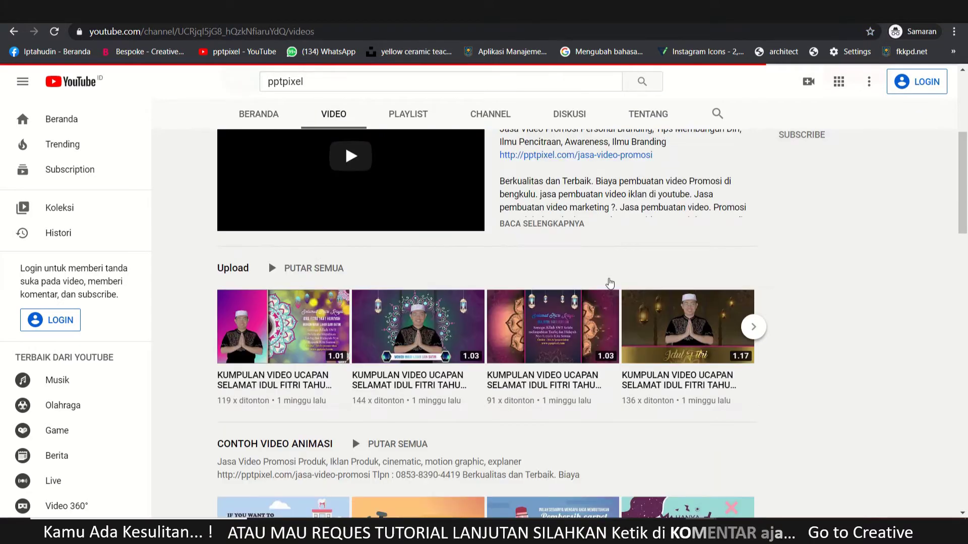
pyautogui.scroll(5, 610, 282)
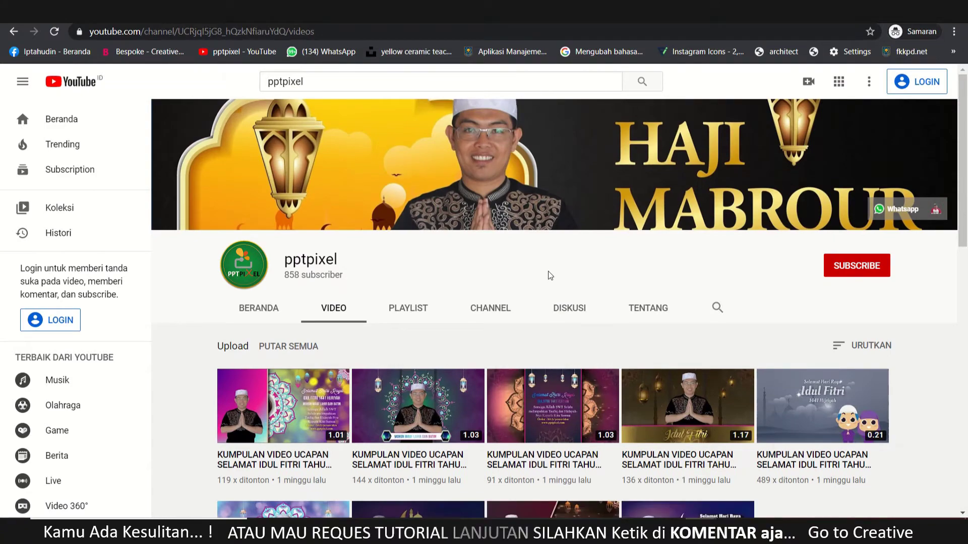
pyautogui.scroll(-5, 549, 272)
pyautogui.scroll(-3, 549, 276)
pyautogui.scroll(6, 549, 276)
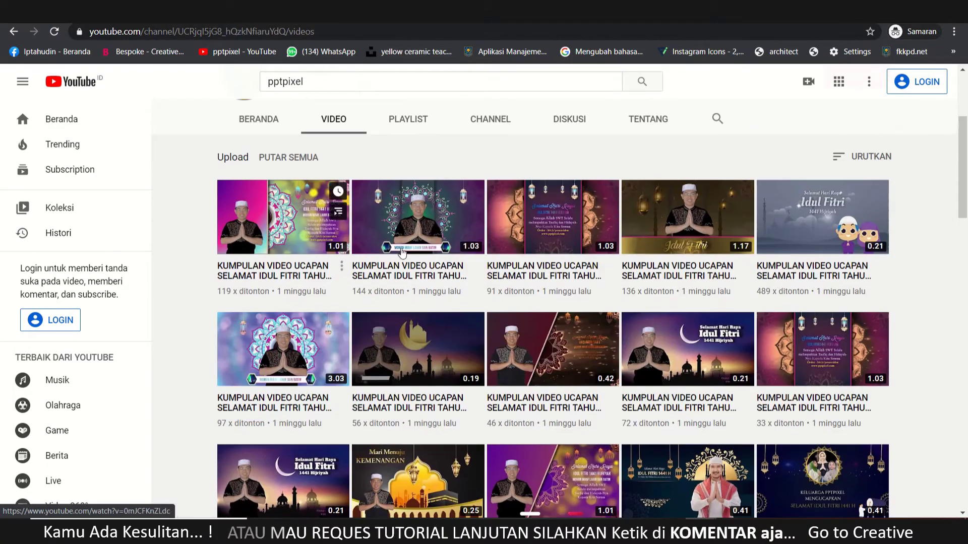
pyautogui.scroll(1, 625, 258)
pyautogui.scroll(3, 625, 258)
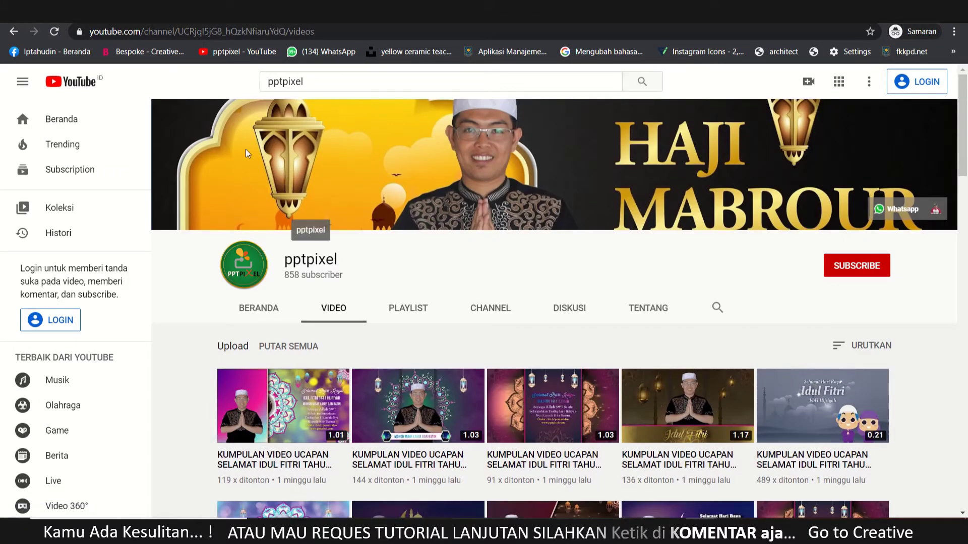
pyautogui.moveTo(148, 31); pyautogui.dragTo(168, 31)
pyautogui.moveTo(346, 39); pyautogui.dragTo(571, 53)
pyautogui.press('BackSpace')
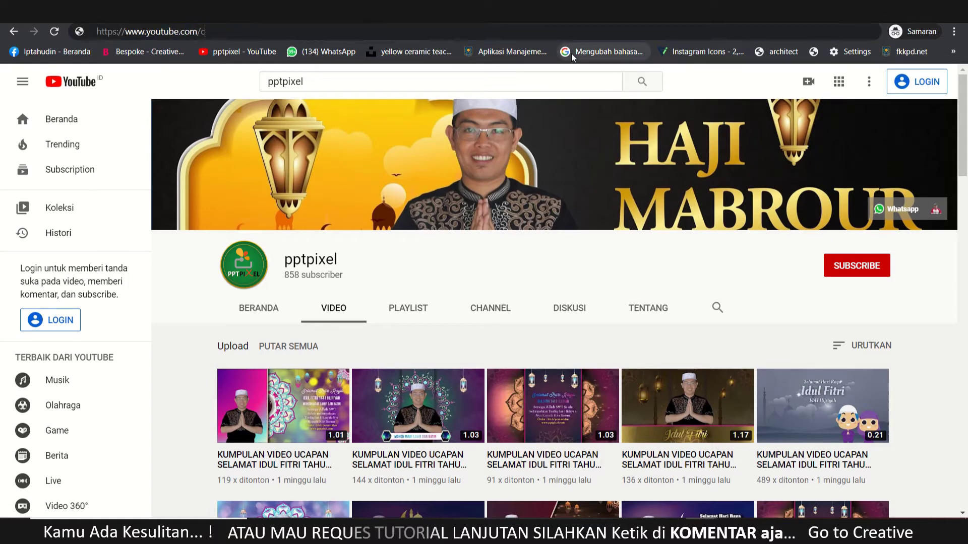
pyautogui.write('tp')
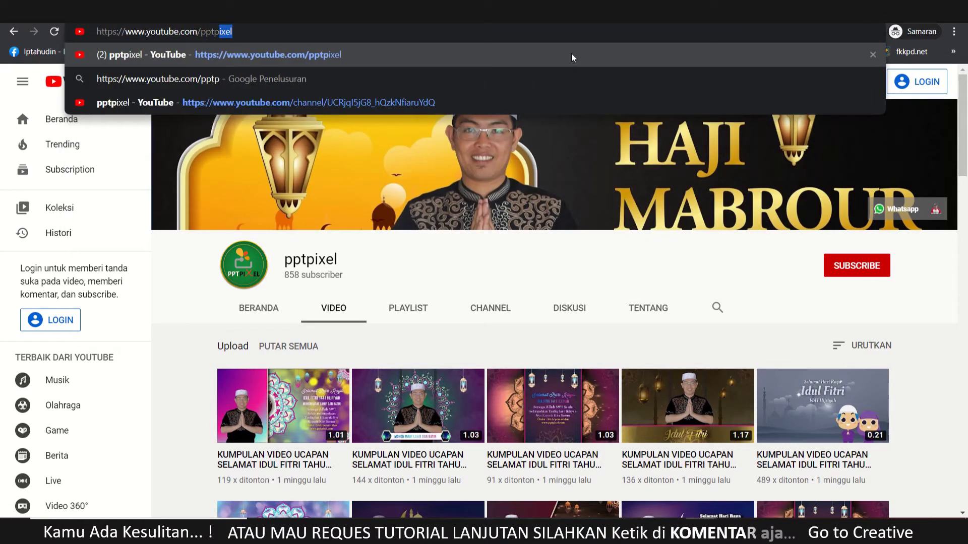
pyautogui.write('ixel')
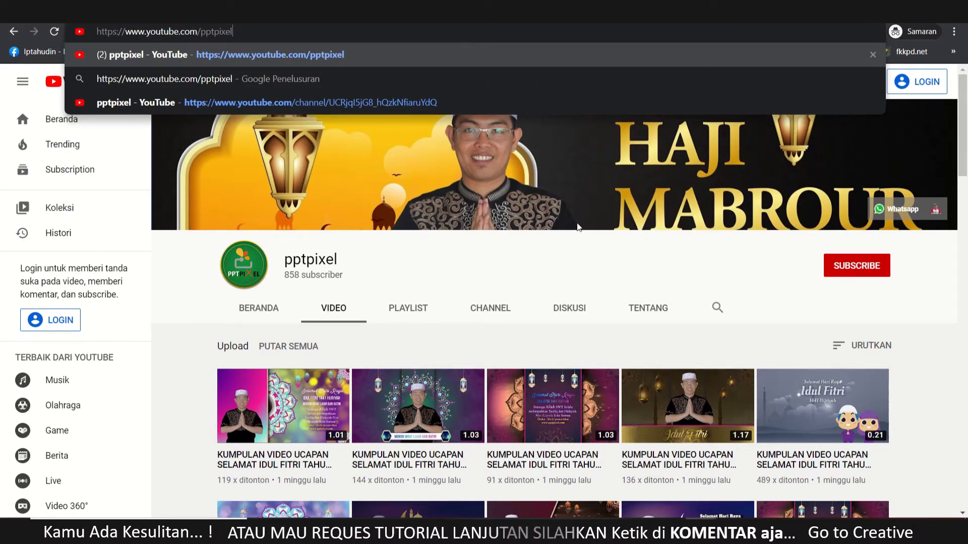
pyautogui.press('Return')
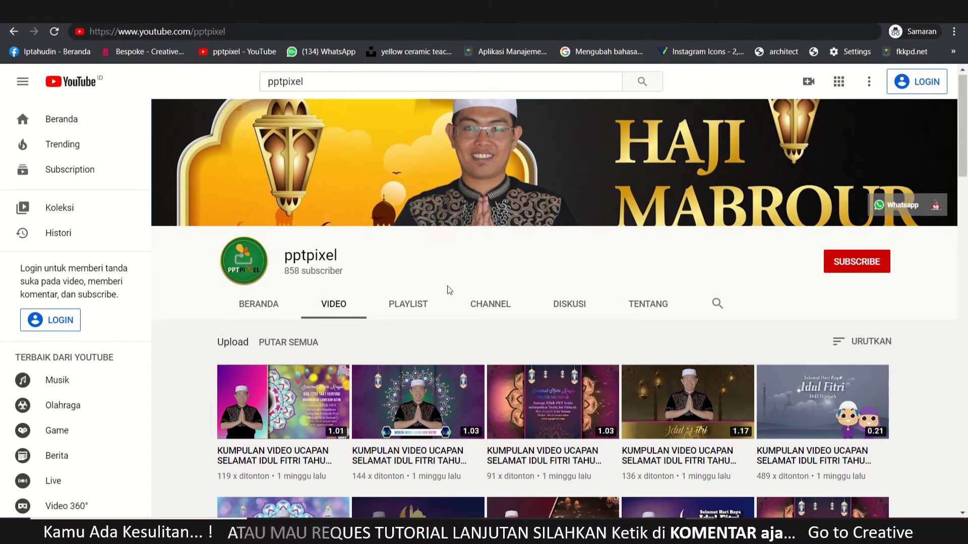
pyautogui.scroll(-5, 449, 290)
pyautogui.scroll(4, 811, 252)
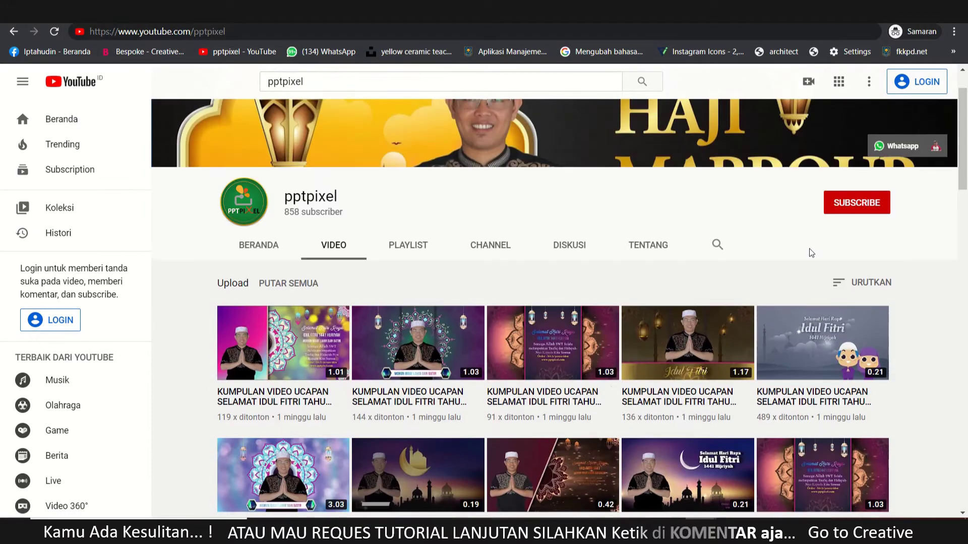
pyautogui.scroll(-1, 811, 252)
pyautogui.scroll(-5, 753, 255)
pyautogui.scroll(-6, 726, 256)
pyautogui.scroll(-5, 721, 257)
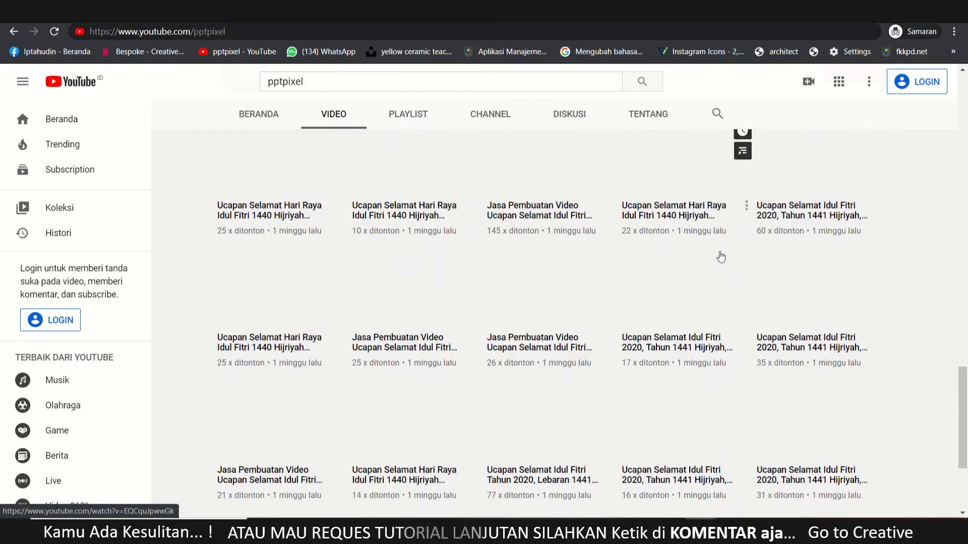
pyautogui.scroll(3, 721, 257)
pyautogui.scroll(-2, 720, 255)
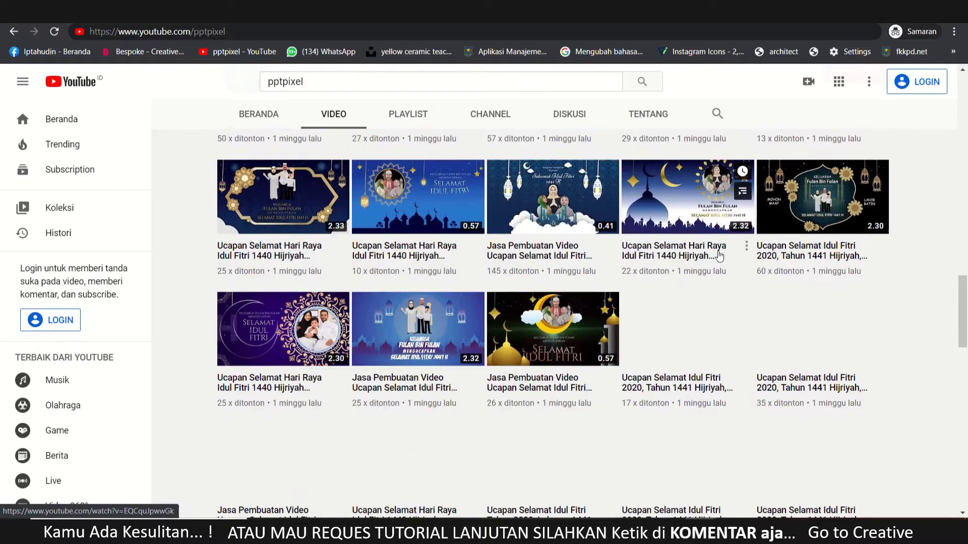
pyautogui.scroll(-4, 384, 248)
pyautogui.scroll(-5, 440, 267)
pyautogui.scroll(-4, 440, 268)
pyautogui.scroll(1, 441, 268)
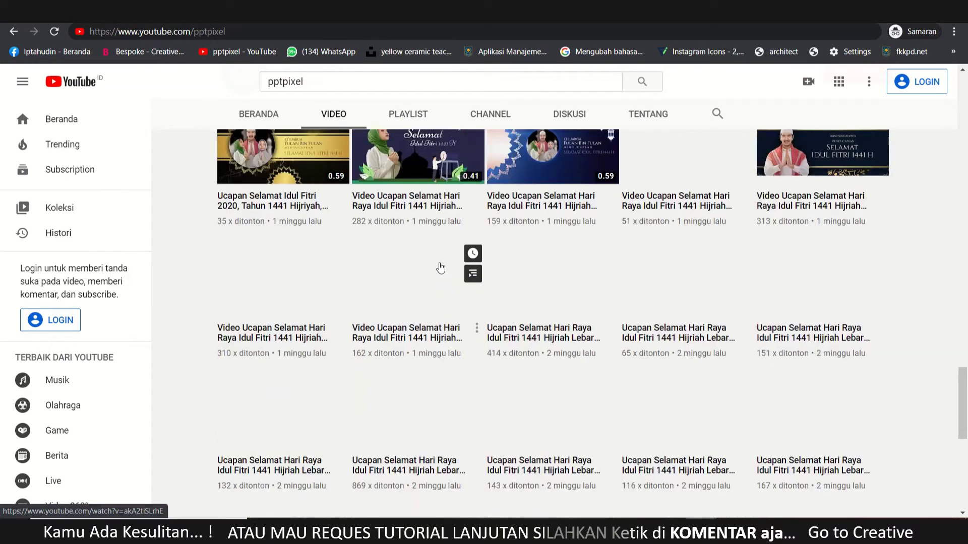
pyautogui.scroll(-5, 441, 267)
pyautogui.scroll(-3, 440, 267)
pyautogui.scroll(-1, 441, 267)
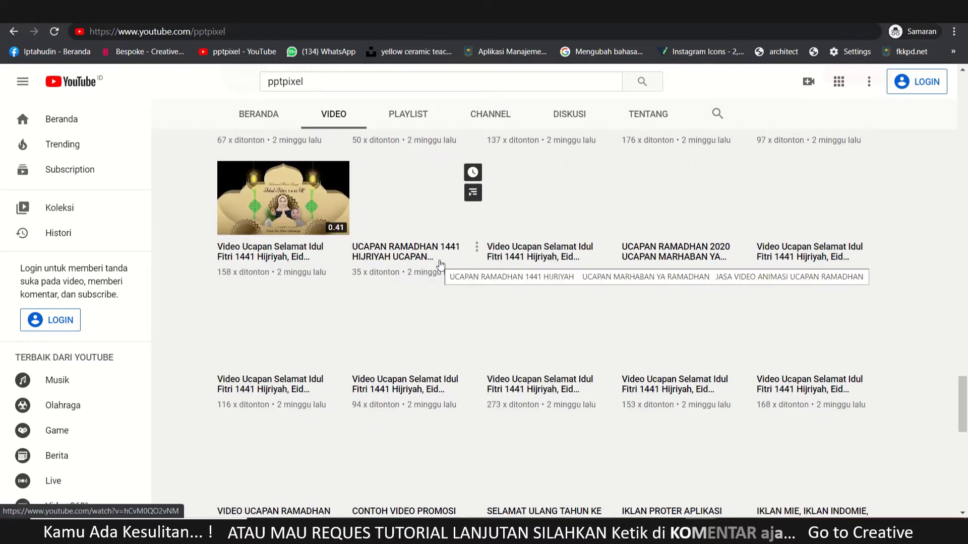
pyautogui.scroll(-3, 441, 263)
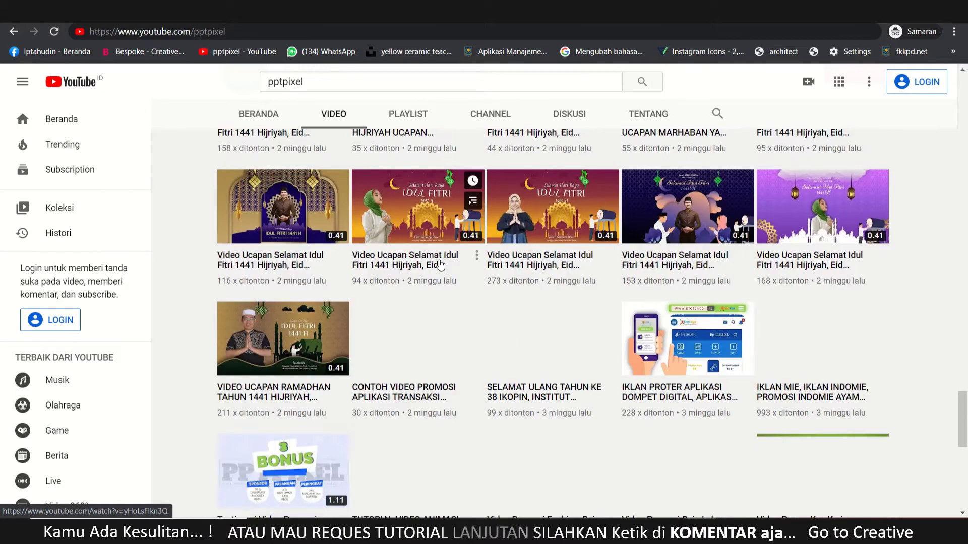
pyautogui.scroll(-3, 442, 262)
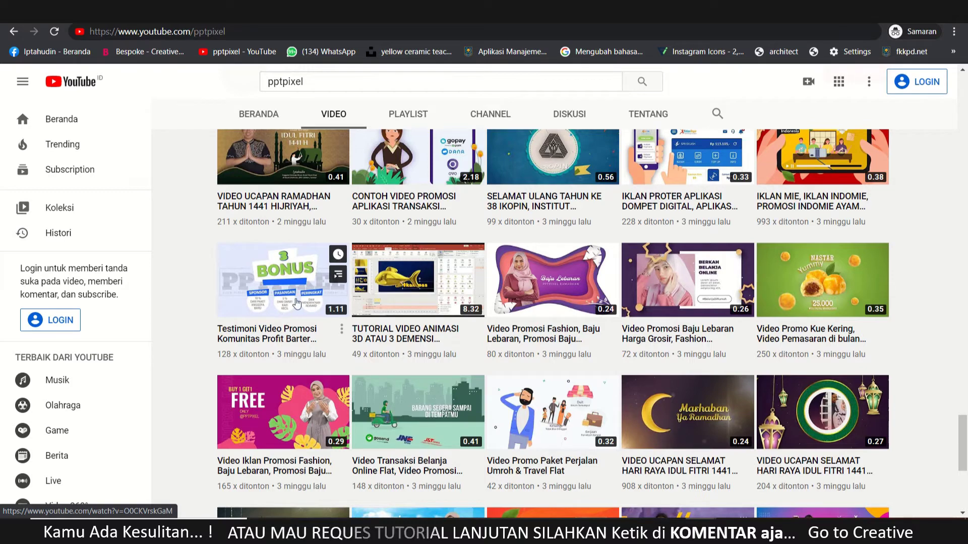
pyautogui.scroll(-2, 688, 322)
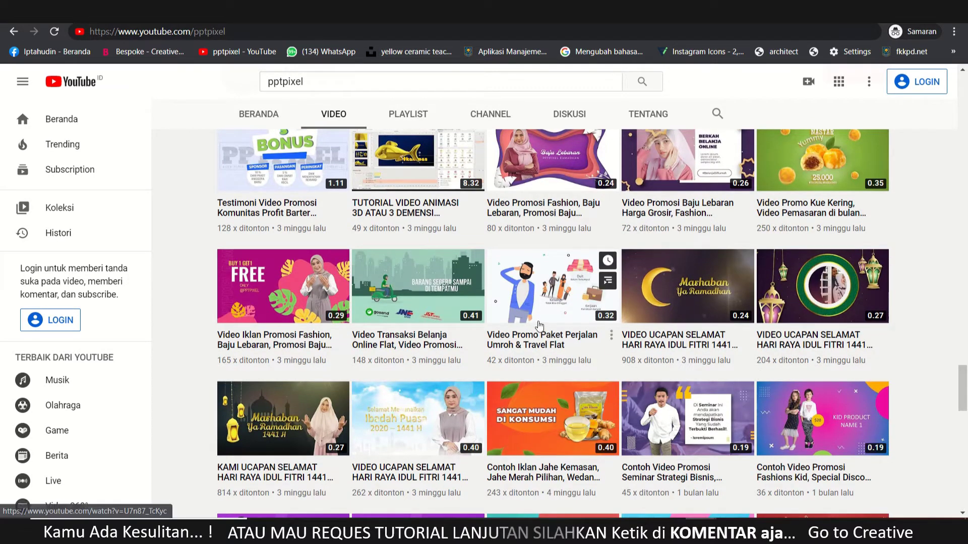
pyautogui.scroll(-1, 456, 217)
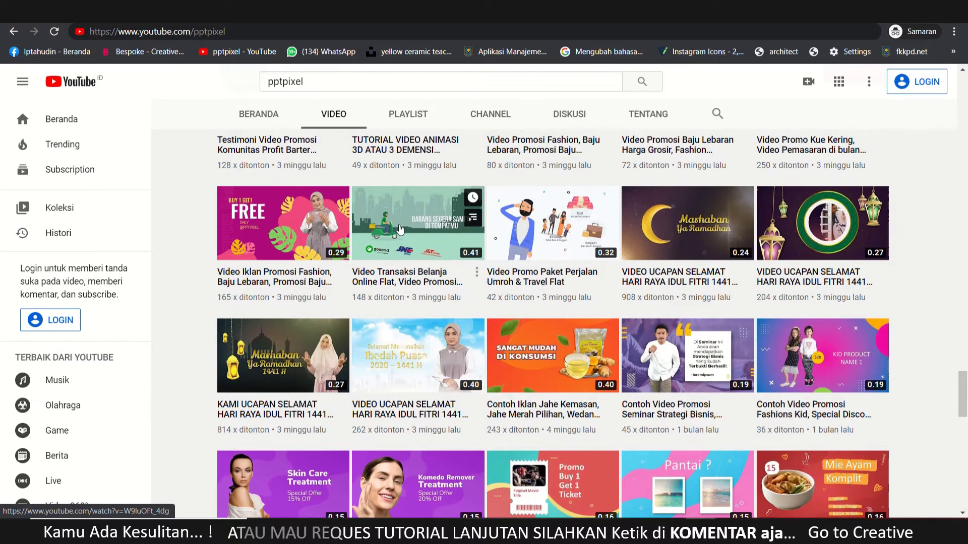
pyautogui.scroll(-4, 400, 230)
pyautogui.scroll(-2, 741, 296)
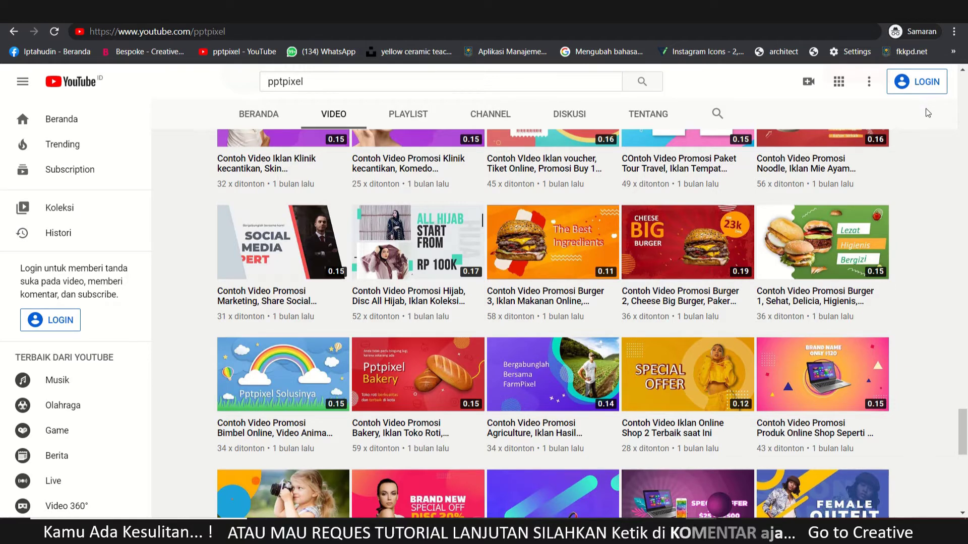
# Step: Return to the handbrake.fr homepage and bring up the Windows search panel
pyautogui.hotkey('alt', 'Tab')
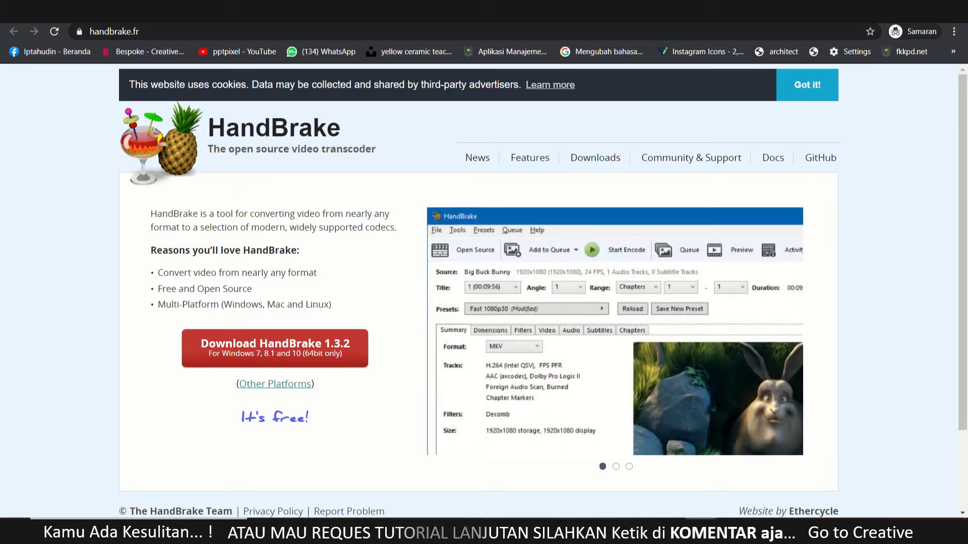
pyautogui.press('super')
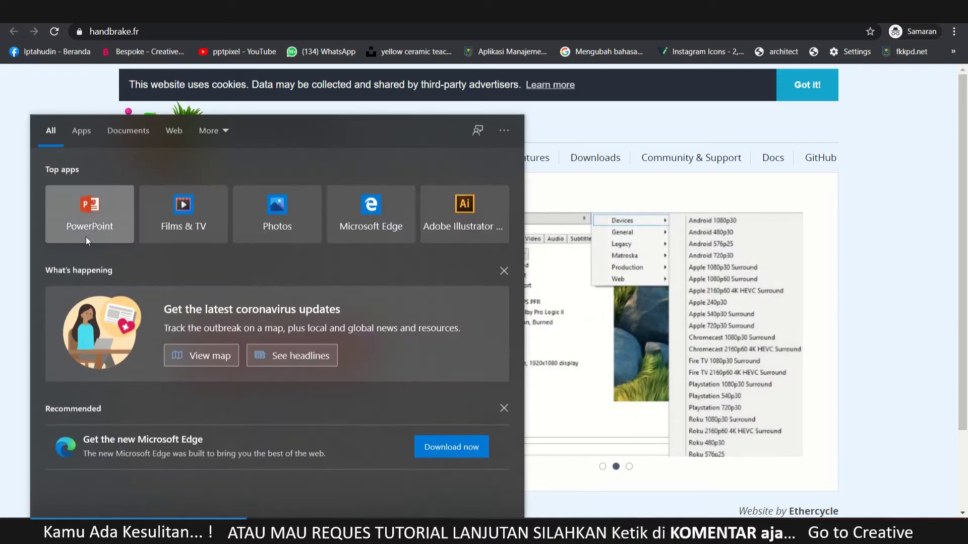
# Step: Launch HandBrake from Recently added and bring forward the CARA KONPRESS VIDEO folder window
pyautogui.press('super')
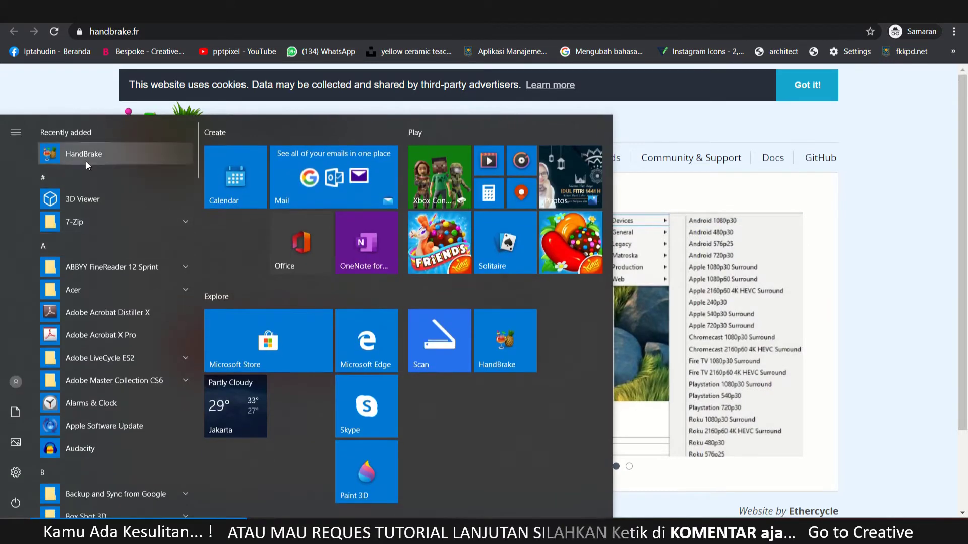
pyautogui.click(83, 159)
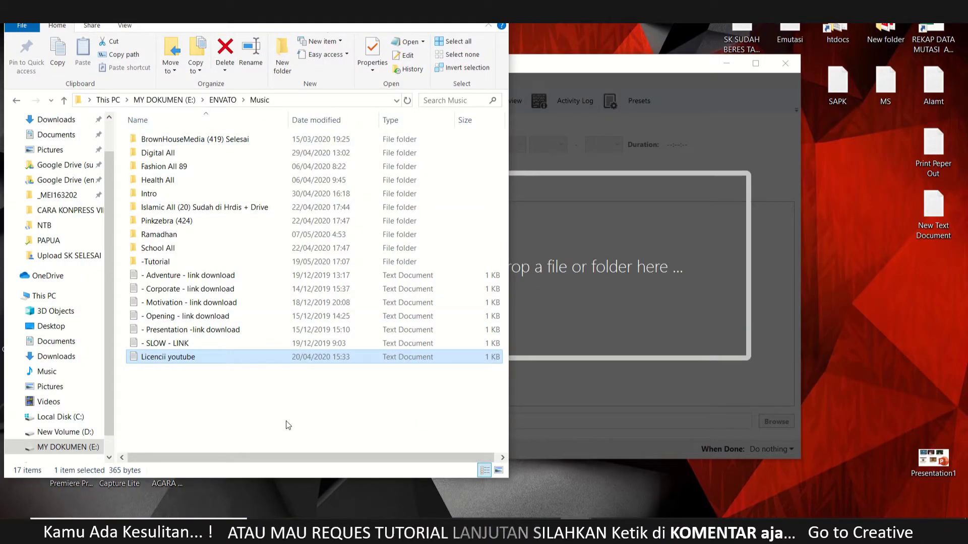
pyautogui.moveTo(555, 509)
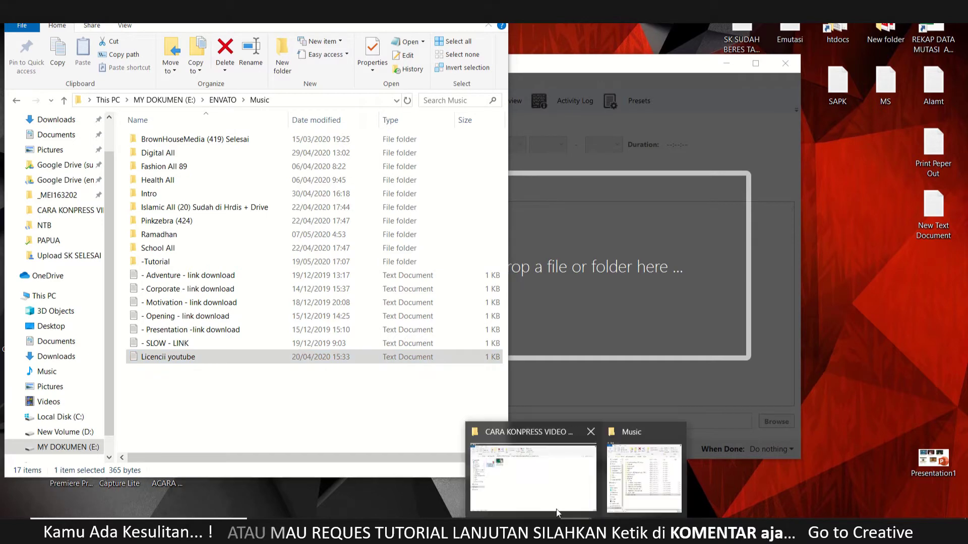
pyautogui.click(519, 468)
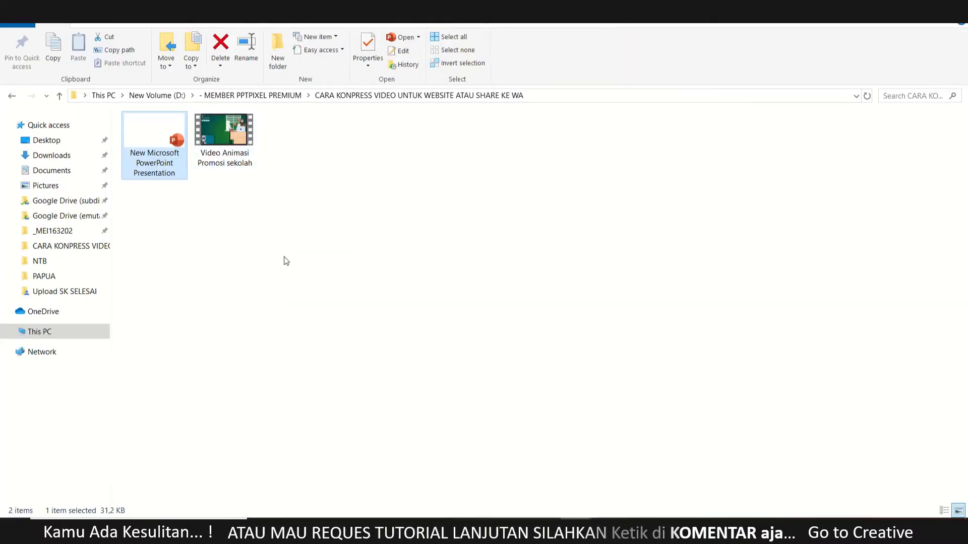
# Step: Show the folder in Details view with a widened Name column, revealing the WMV's 127 MB size
pyautogui.click(234, 134)
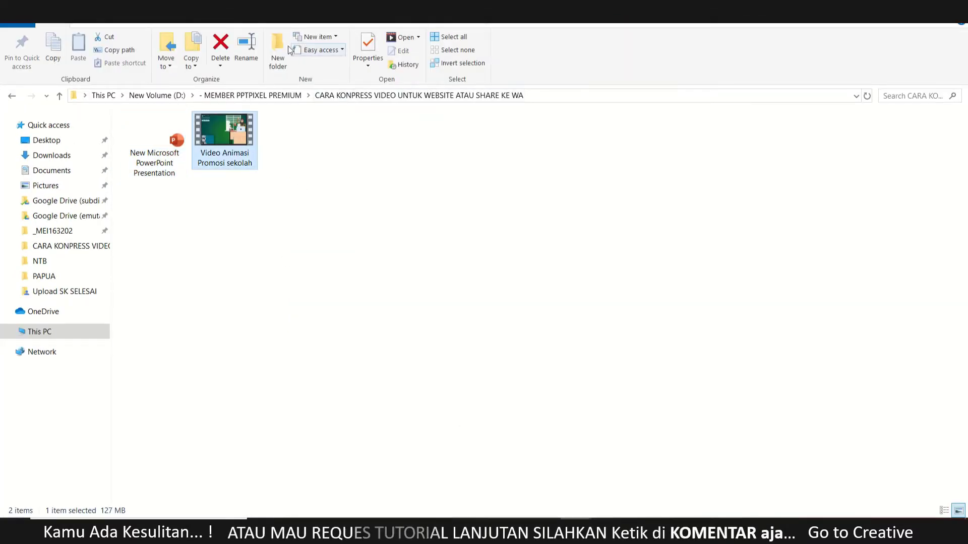
pyautogui.click(119, 22)
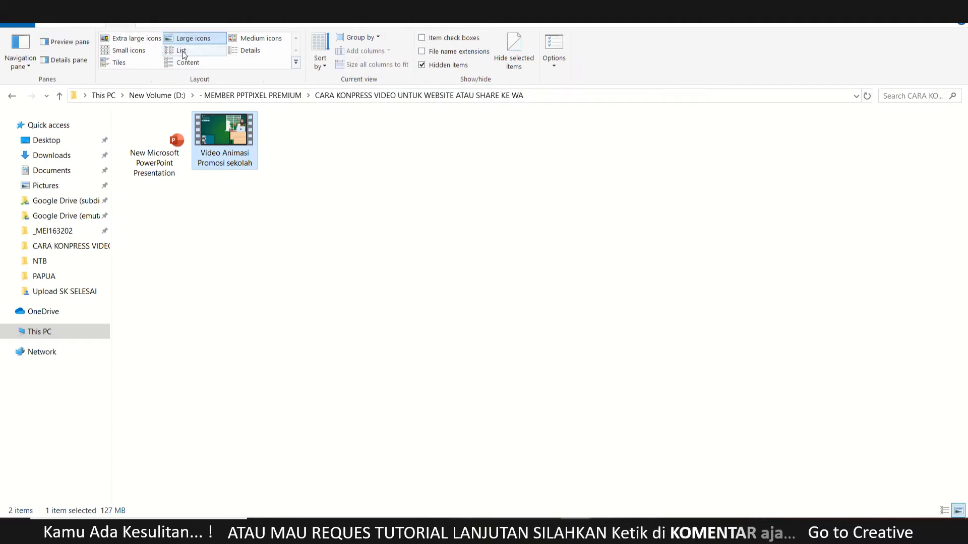
pyautogui.click(250, 50)
pyautogui.click(319, 227)
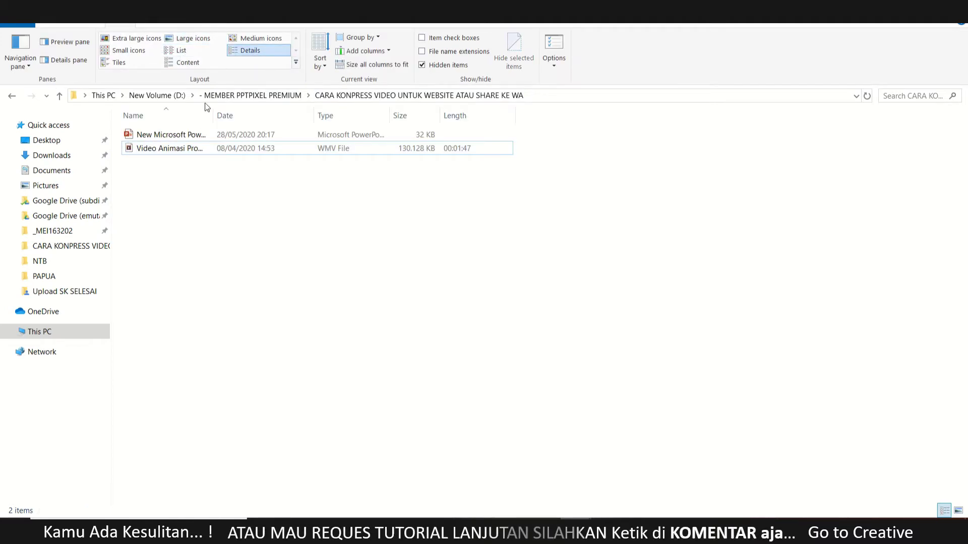
pyautogui.moveTo(214, 109); pyautogui.dragTo(475, 179)
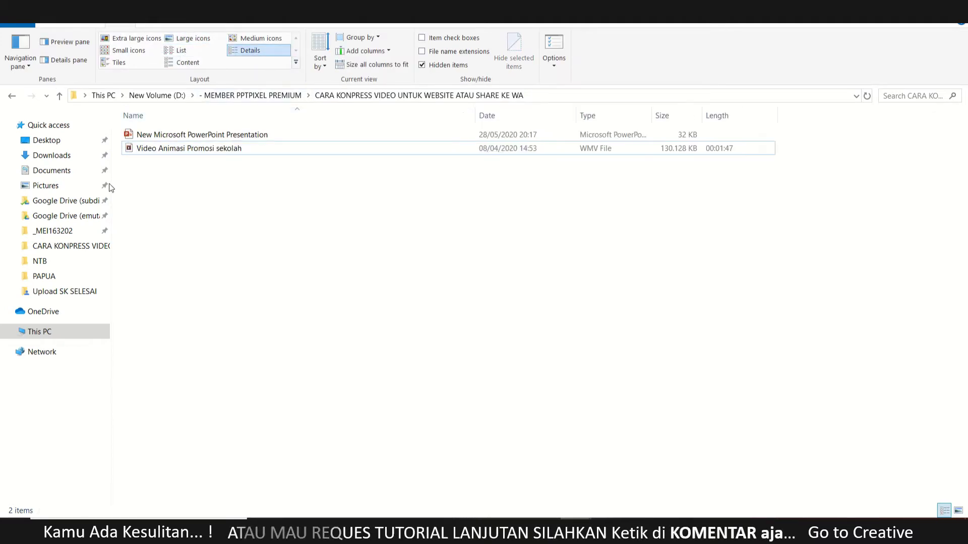
pyautogui.click(170, 149)
pyautogui.moveTo(226, 156)
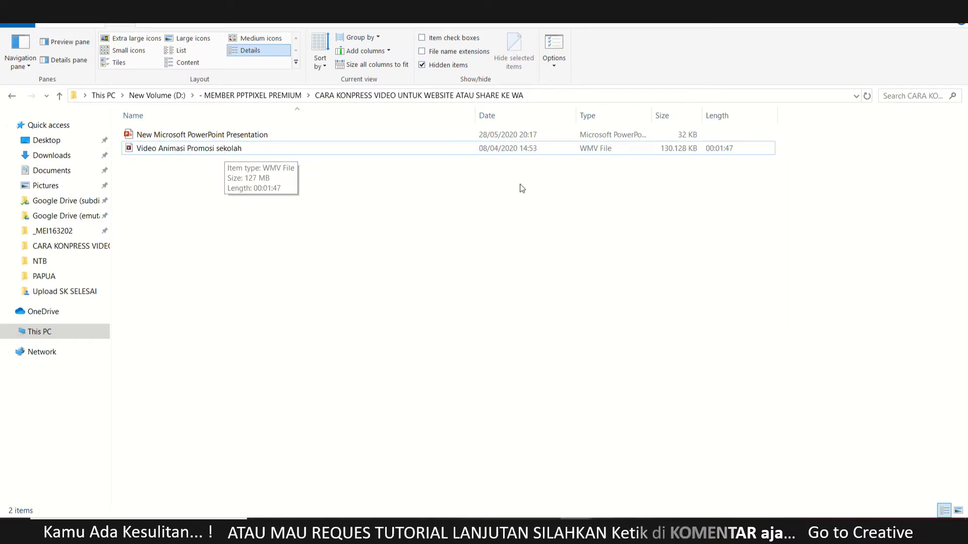
pyautogui.click(672, 149)
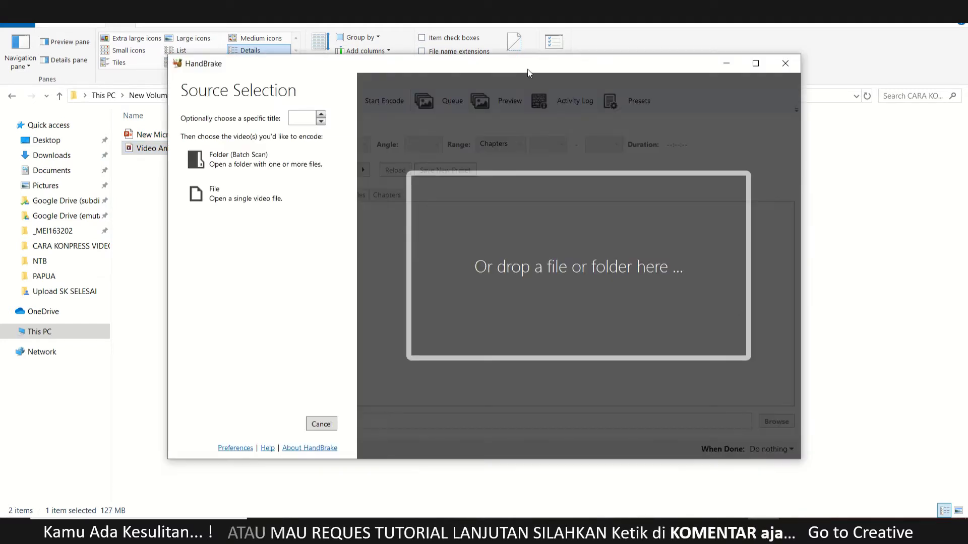
# Step: Move HandBrake aside and drop the Video Animasi Promosi sekolah WMV onto its source area
pyautogui.moveTo(527, 69); pyautogui.dragTo(633, 63)
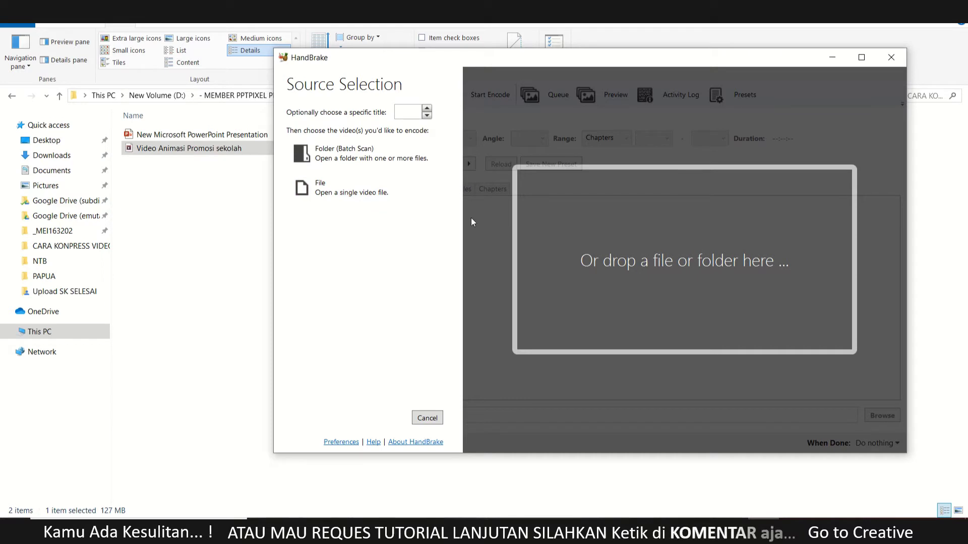
pyautogui.moveTo(222, 148); pyautogui.dragTo(535, 323)
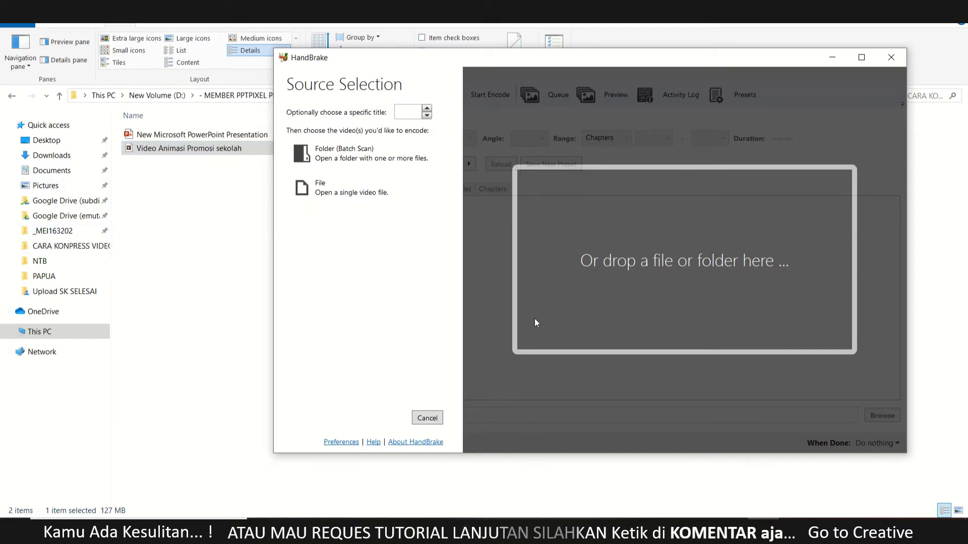
pyautogui.moveTo(617, 287); pyautogui.dragTo(651, 282)
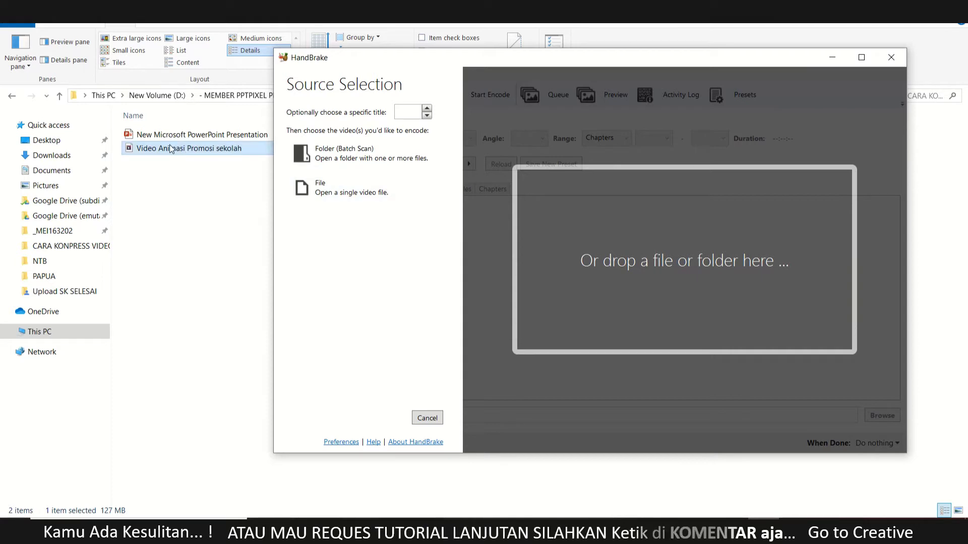
pyautogui.moveTo(158, 147)
pyautogui.mouseDown()
pyautogui.moveTo(677, 259)
pyautogui.moveTo(209, 207)
pyautogui.mouseUp()
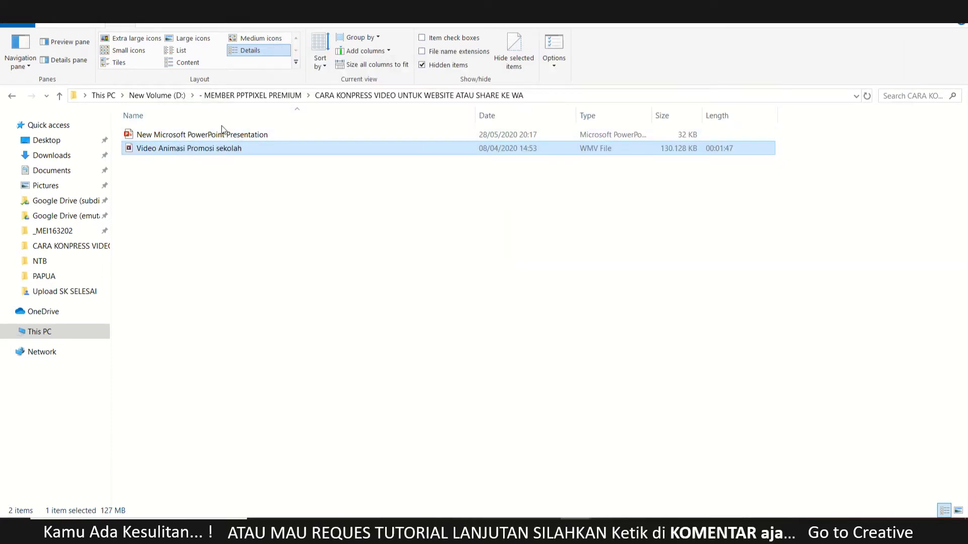
pyautogui.moveTo(186, 149)
pyautogui.mouseDown()
pyautogui.moveTo(394, 217)
pyautogui.moveTo(557, 255)
pyautogui.mouseUp()
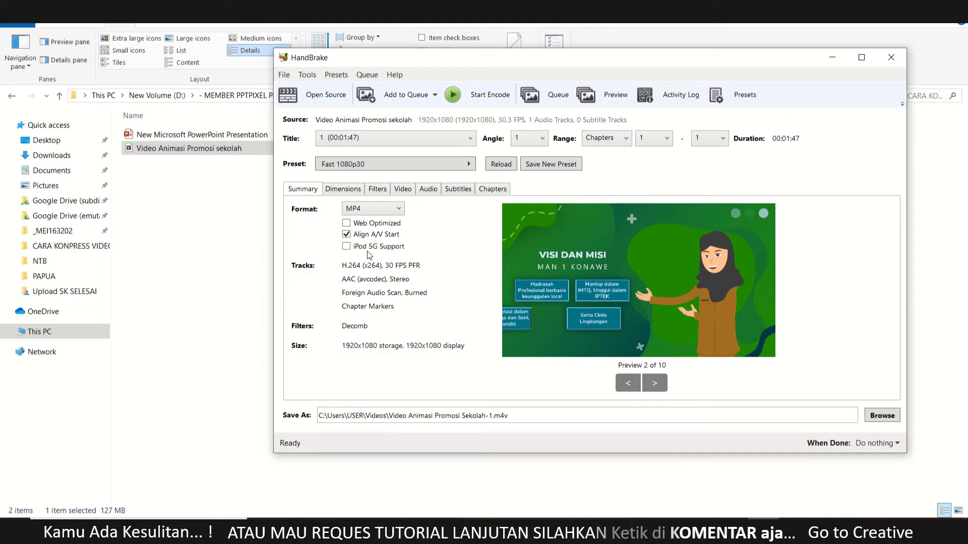
# Step: Turn off Align A/V Start, enable Web Optimized, and set framerate to 23.976 FPS peak
pyautogui.click(357, 233)
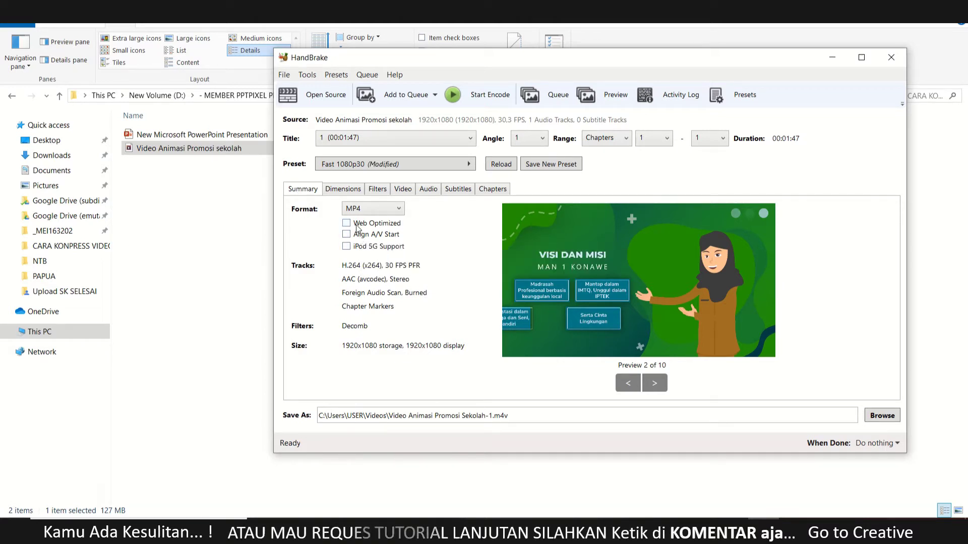
pyautogui.click(378, 224)
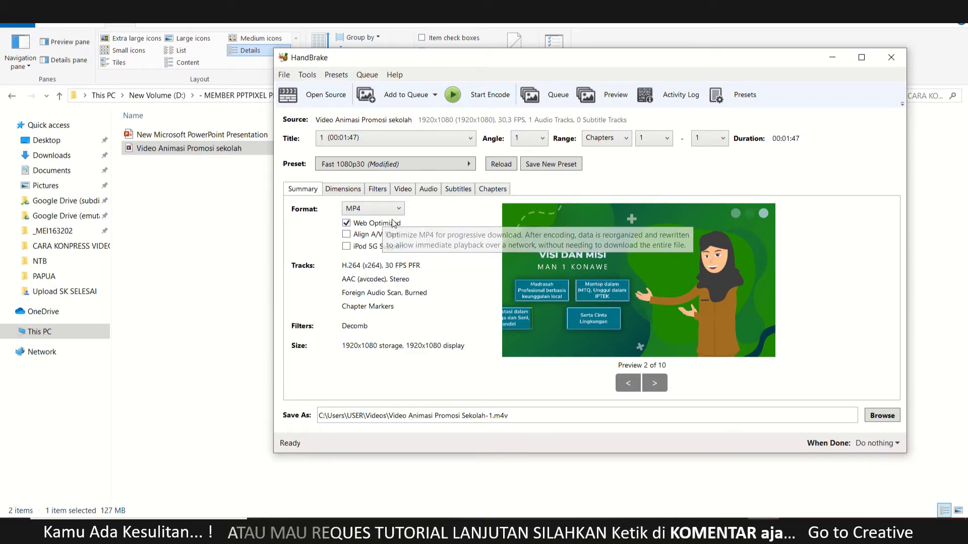
pyautogui.click(398, 191)
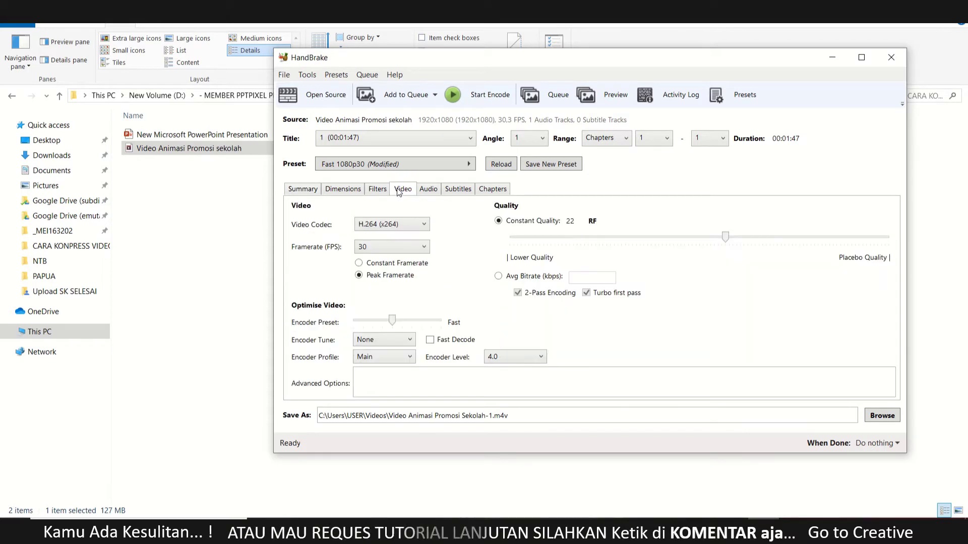
pyautogui.click(418, 248)
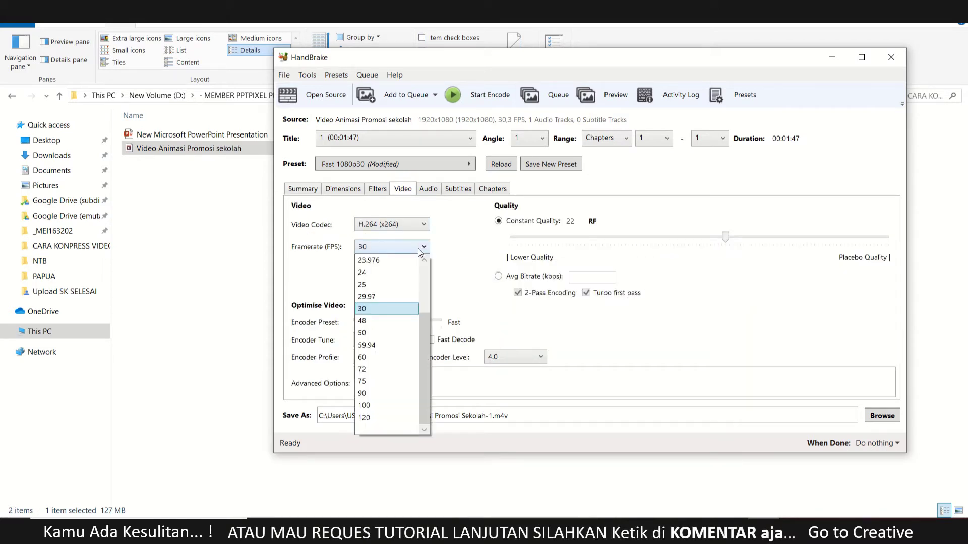
pyautogui.click(397, 261)
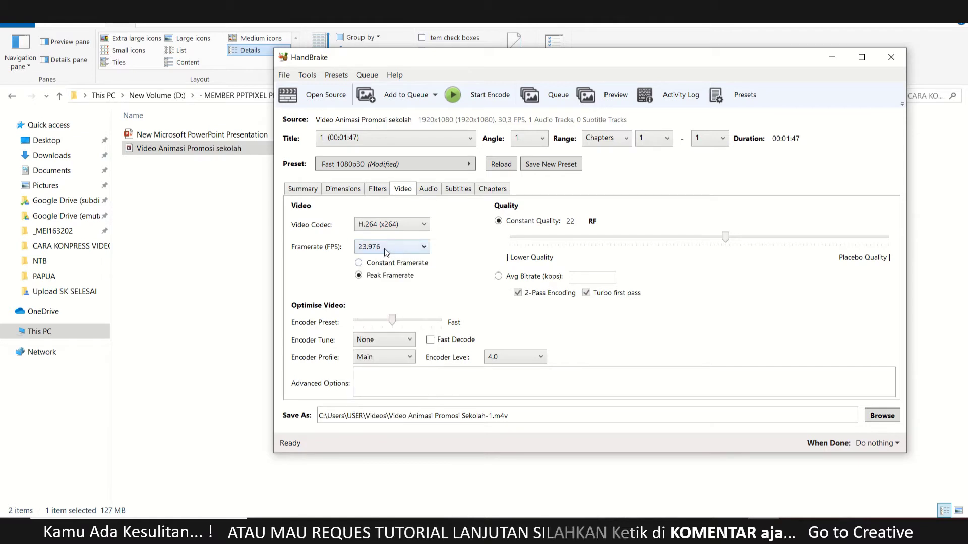
pyautogui.click(386, 248)
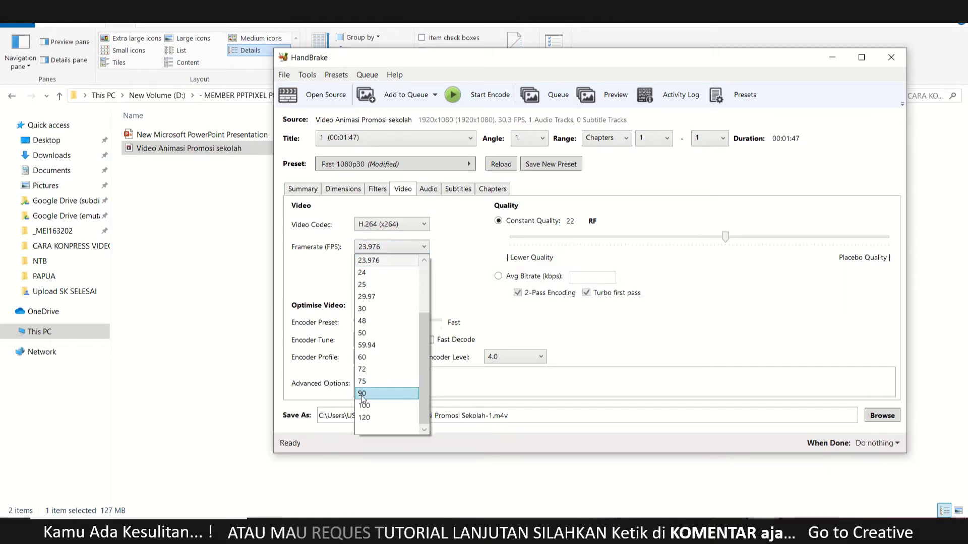
pyautogui.click(389, 259)
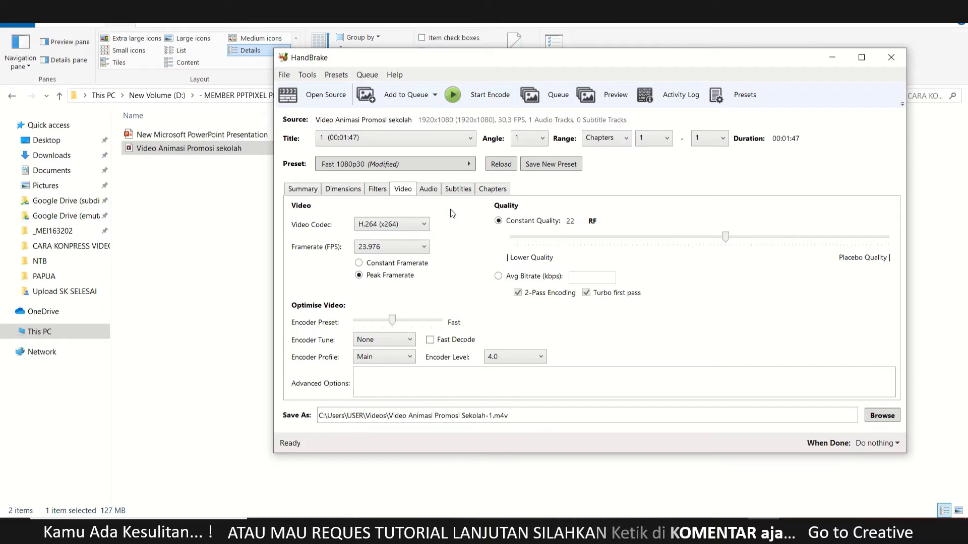
# Step: Drop the audio track bitrate from 160 to 128, then review the Summary's H.264, AAC stereo output
pyautogui.click(428, 190)
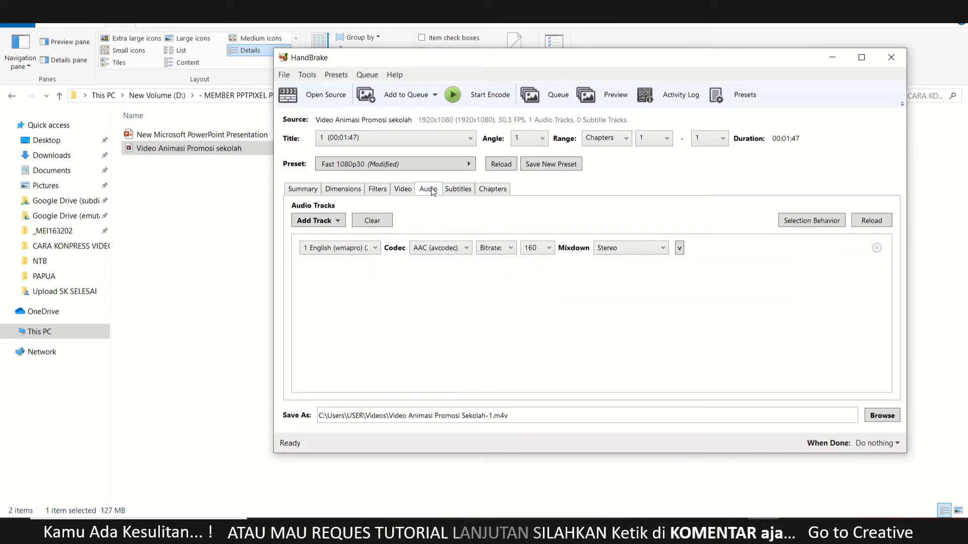
pyautogui.click(549, 250)
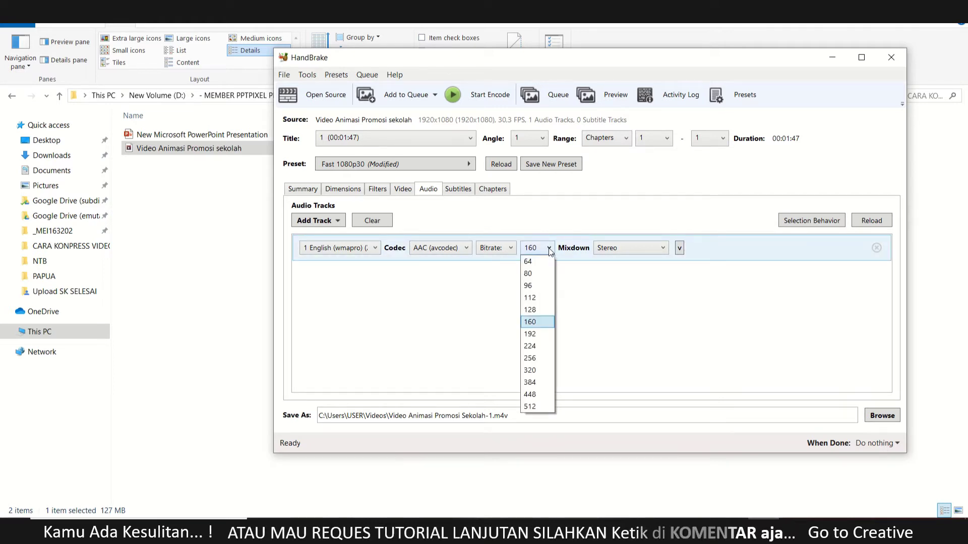
pyautogui.click(531, 310)
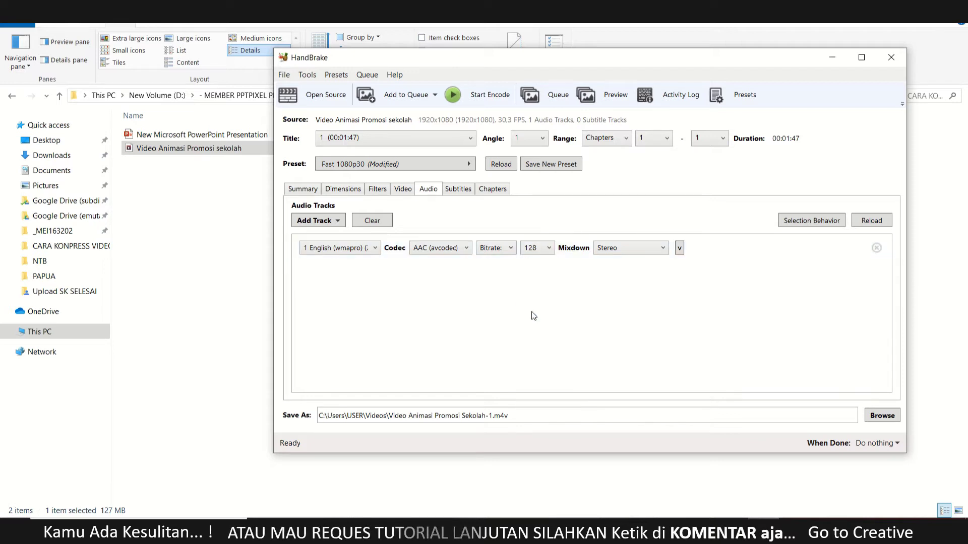
pyautogui.click(294, 189)
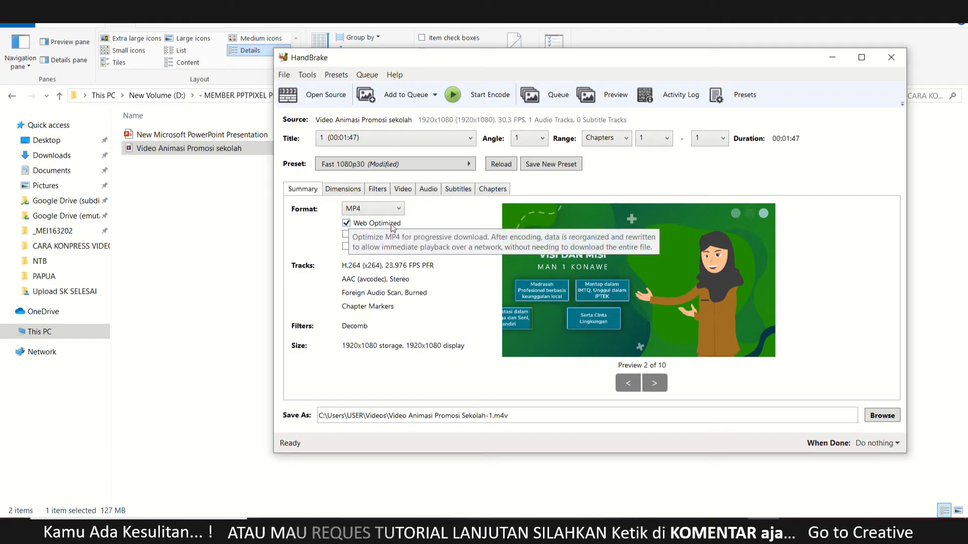
# Step: Confirm the video framerate remains 23.976 and the audio bitrate stays at 128
pyautogui.click(403, 189)
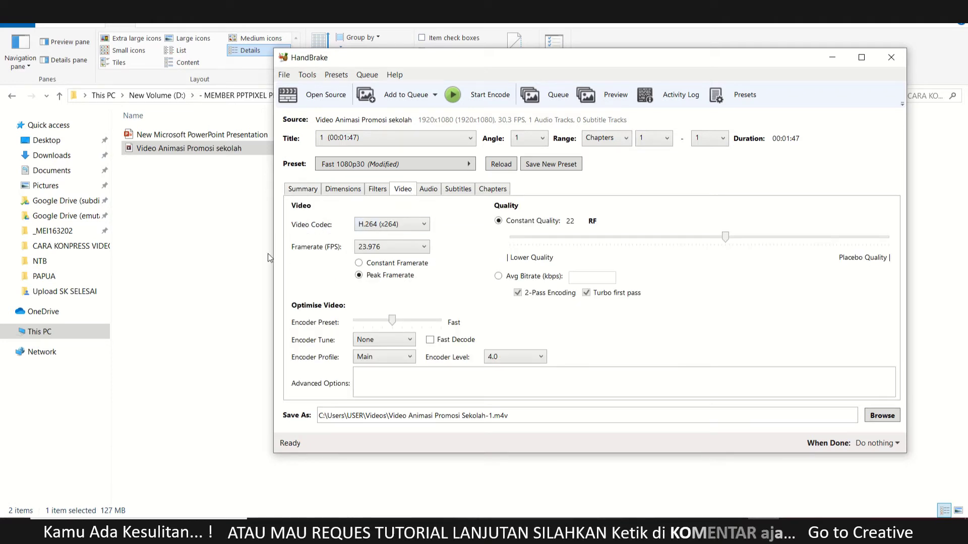
pyautogui.click(395, 249)
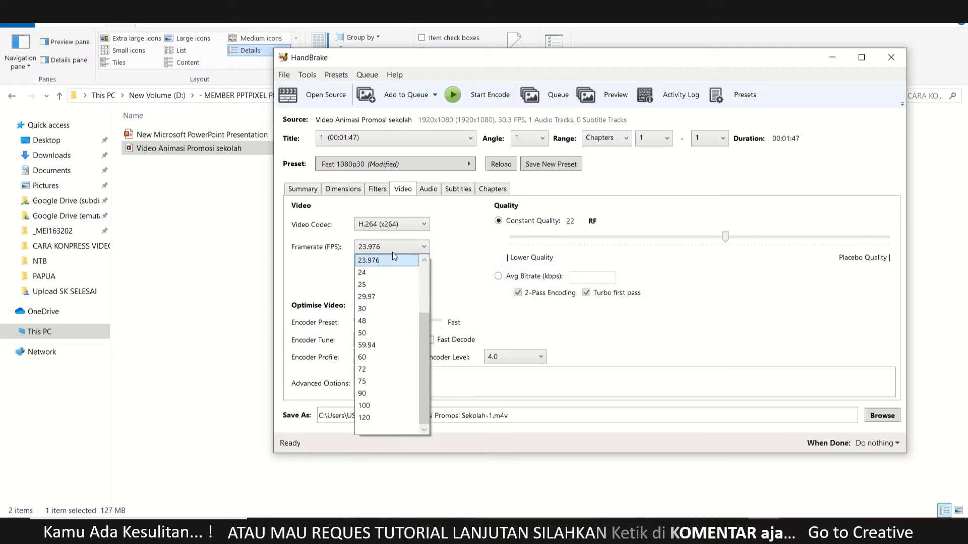
pyautogui.click(428, 195)
pyautogui.click(429, 194)
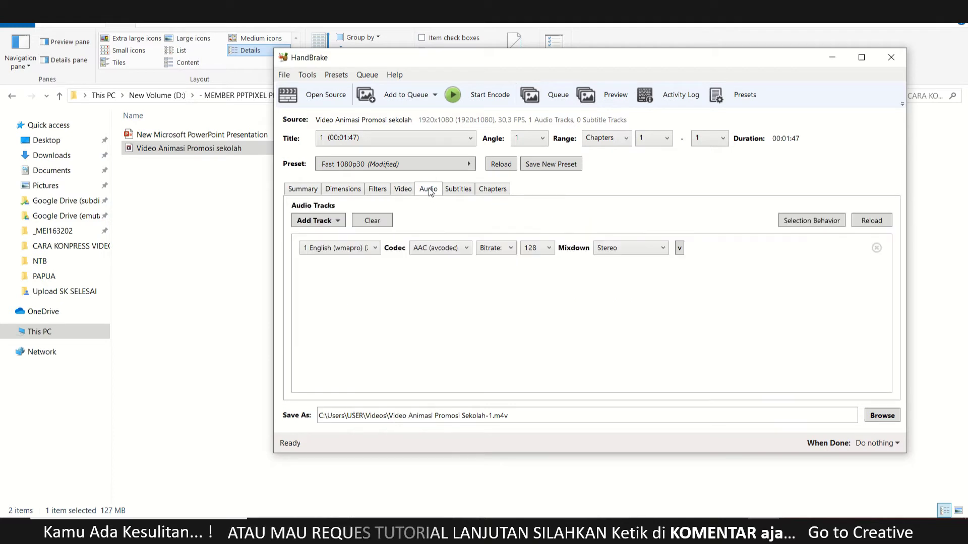
pyautogui.click(539, 249)
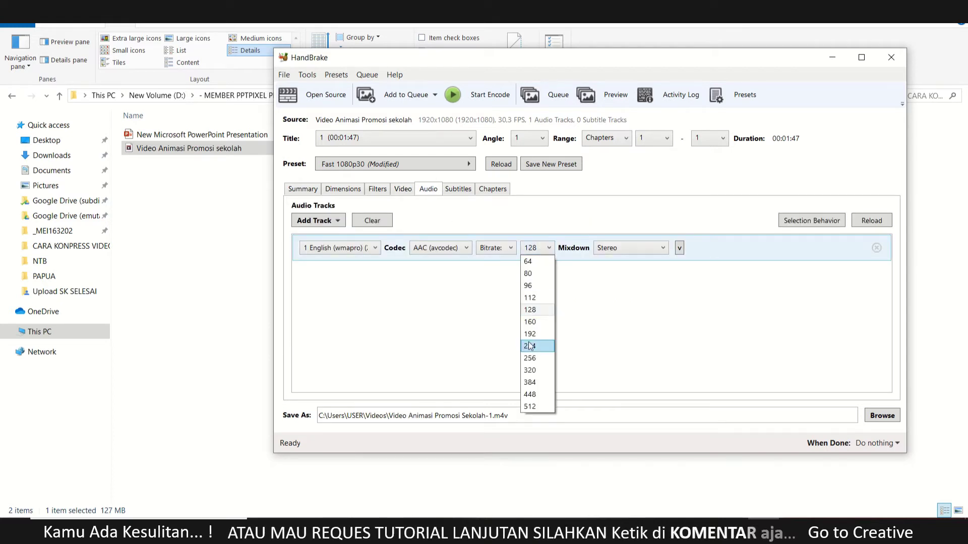
pyautogui.click(531, 311)
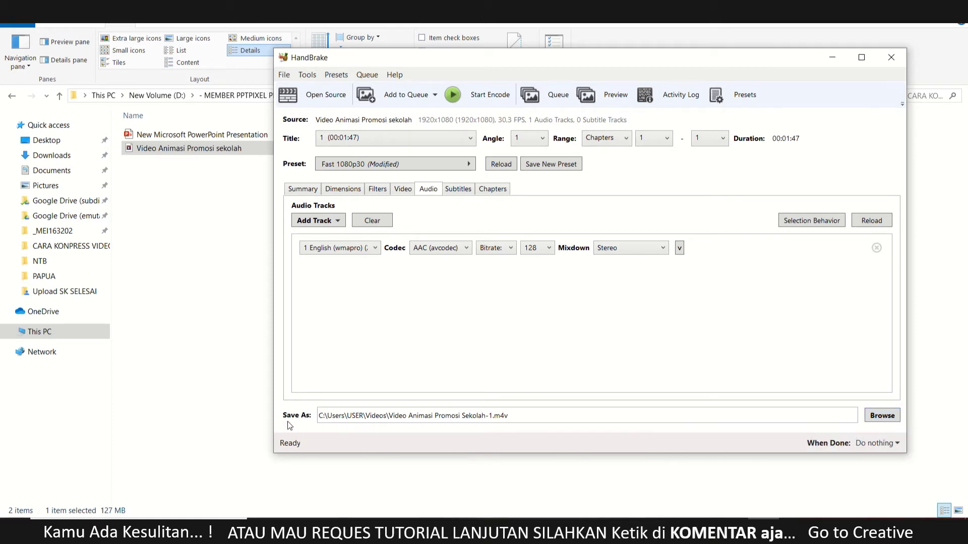
# Step: Set the save destination to the CARA KONPRESS VIDEO UNTUK WEBSITE ATAU SHARE KE WA folder
pyautogui.click(882, 416)
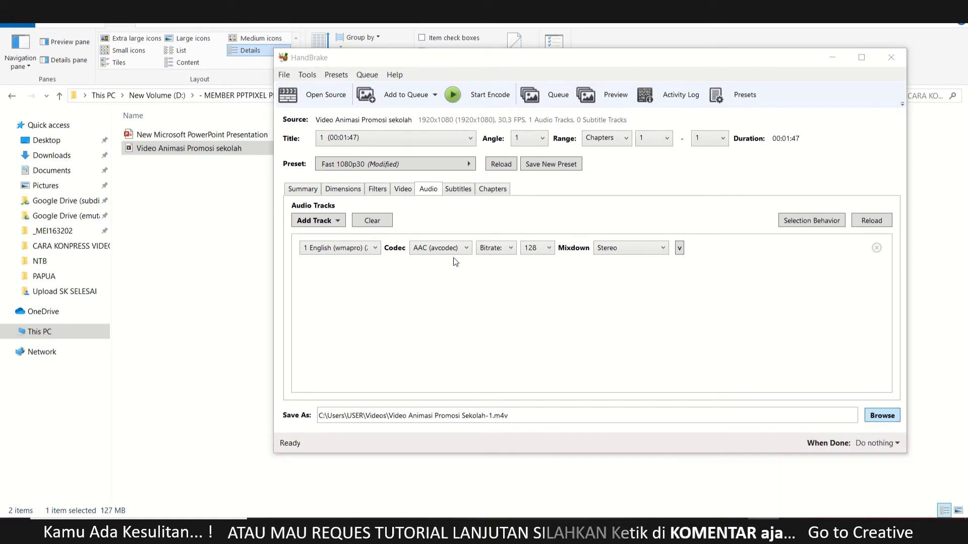
pyautogui.click(227, 182)
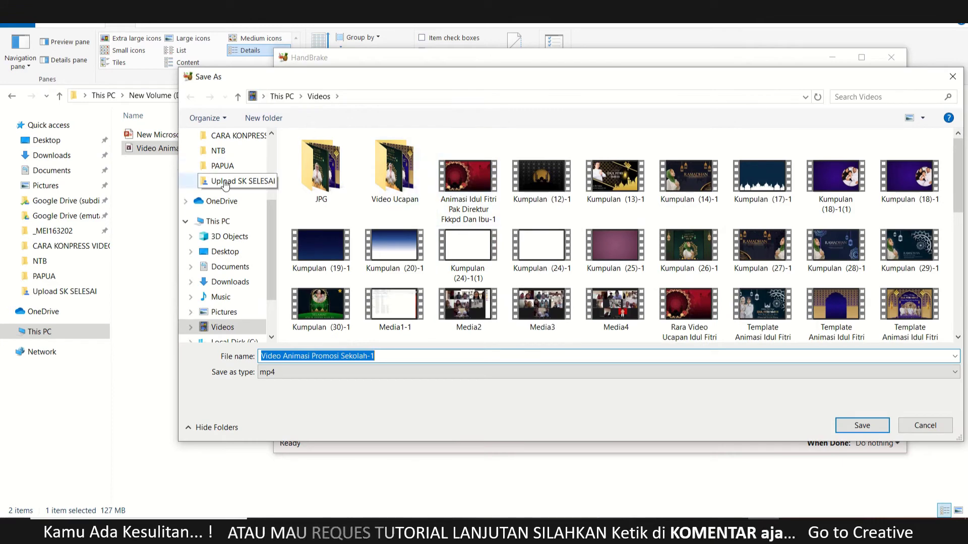
pyautogui.click(254, 197)
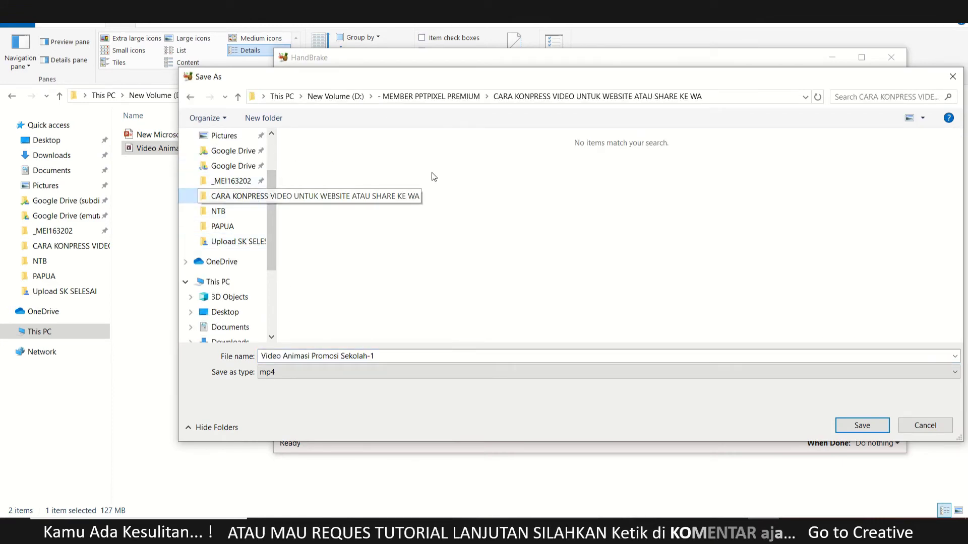
# Step: Append 'by pptpix' to the file name Video Animasi Promosi Sekolah-1
pyautogui.moveTo(420, 85); pyautogui.dragTo(446, 251)
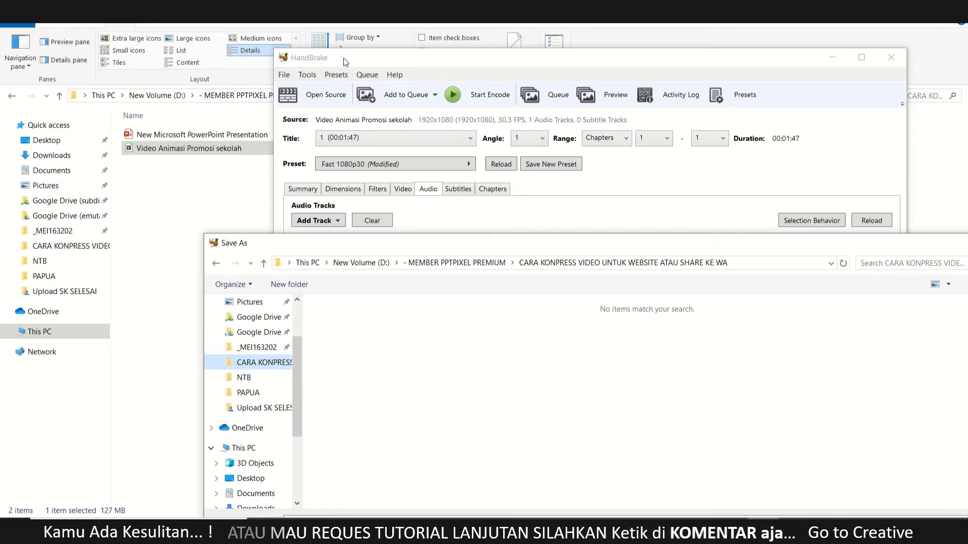
pyautogui.moveTo(235, 243); pyautogui.dragTo(210, 146)
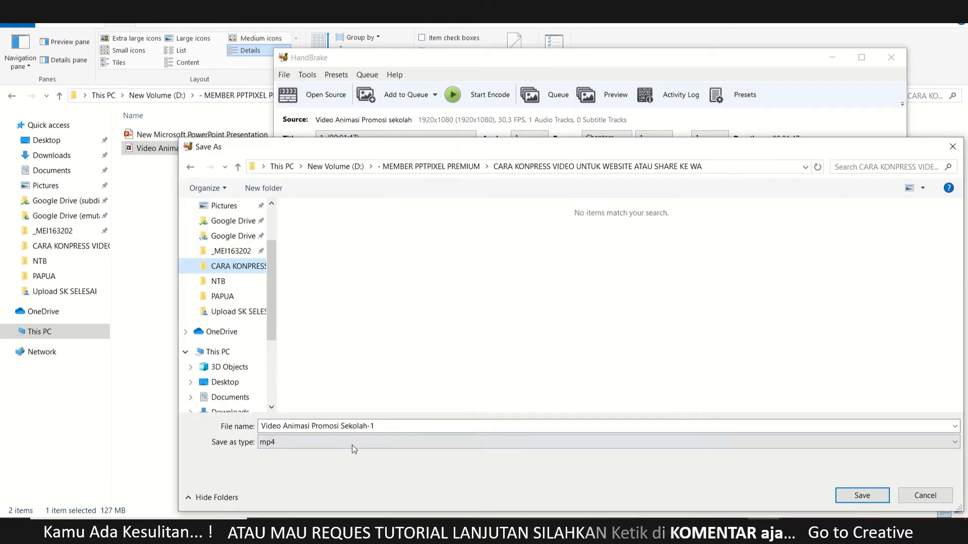
pyautogui.moveTo(403, 153)
pyautogui.mouseDown()
pyautogui.moveTo(537, 117)
pyautogui.moveTo(403, 117)
pyautogui.mouseUp()
pyautogui.click(373, 389)
pyautogui.hotkey('ctrl', 'a')
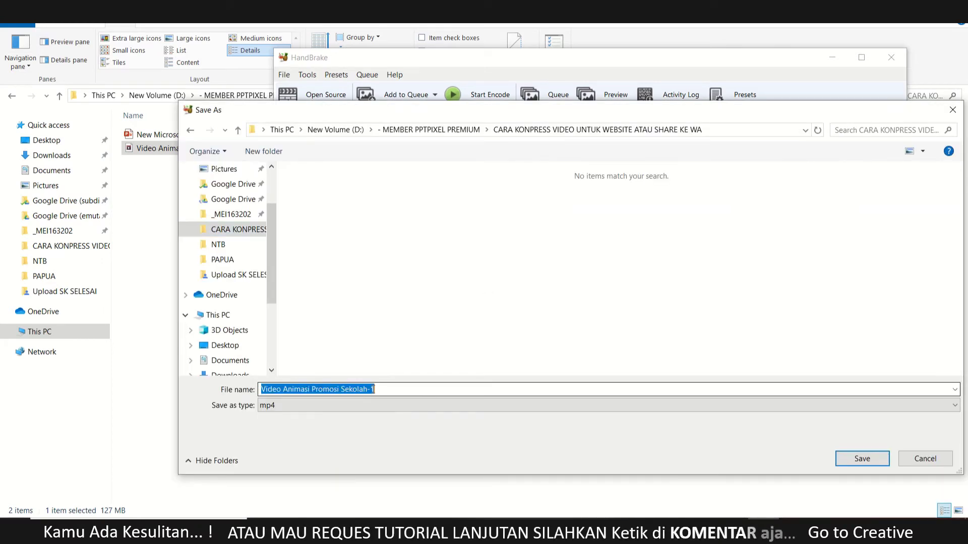
pyautogui.doubleClick(375, 389)
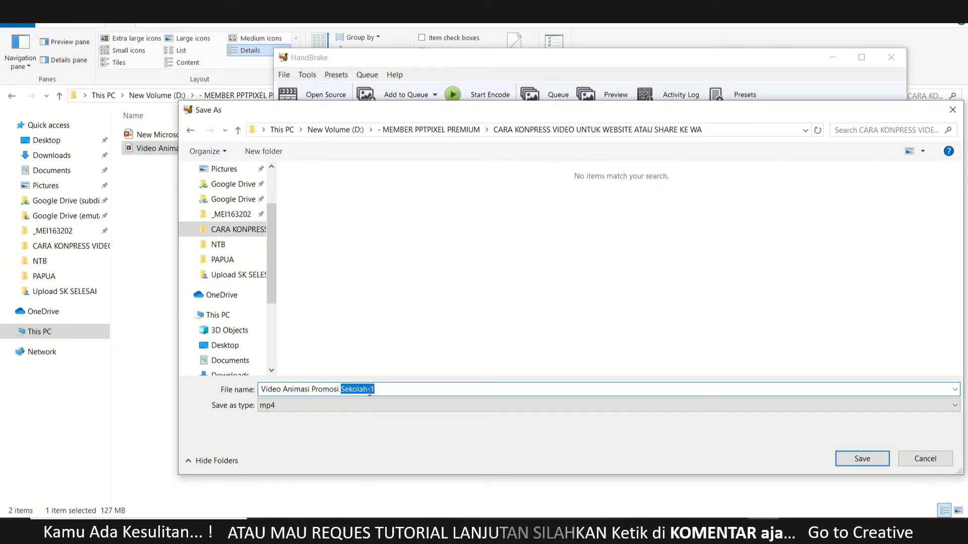
pyautogui.click(372, 390)
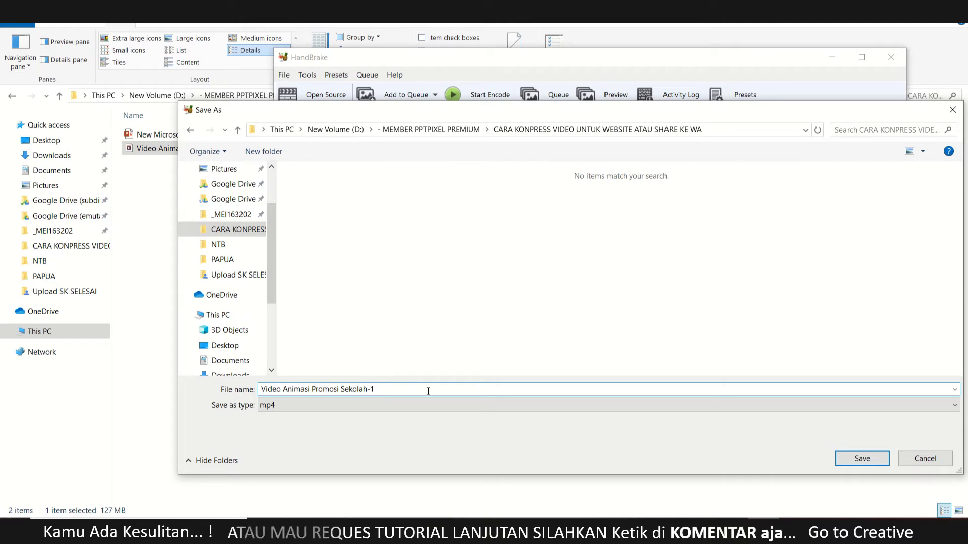
pyautogui.write(' by')
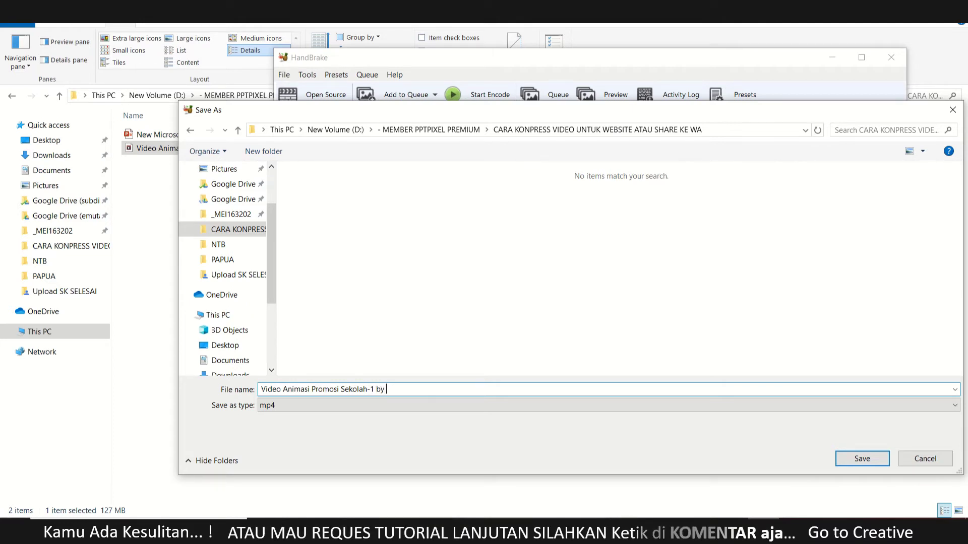
pyautogui.write(' pptp')
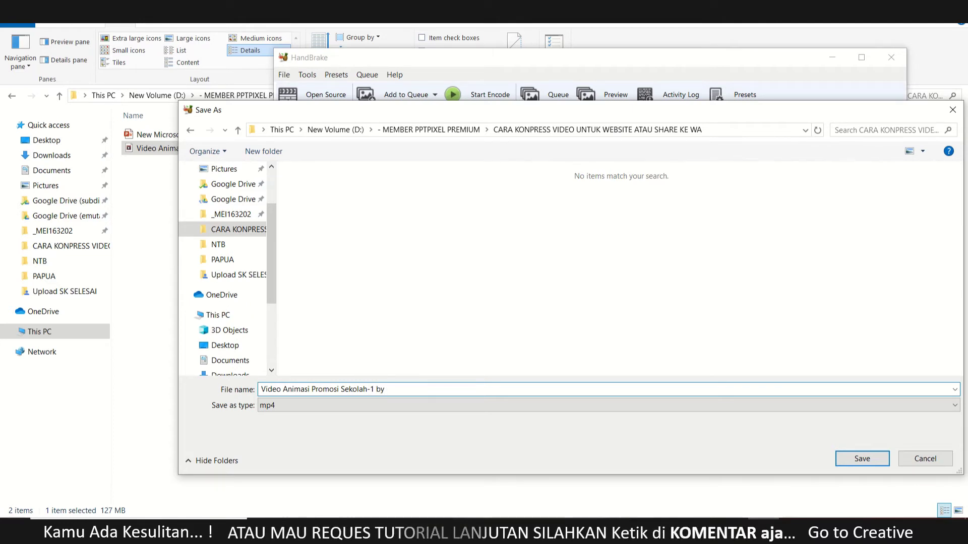
pyautogui.write('ixel')
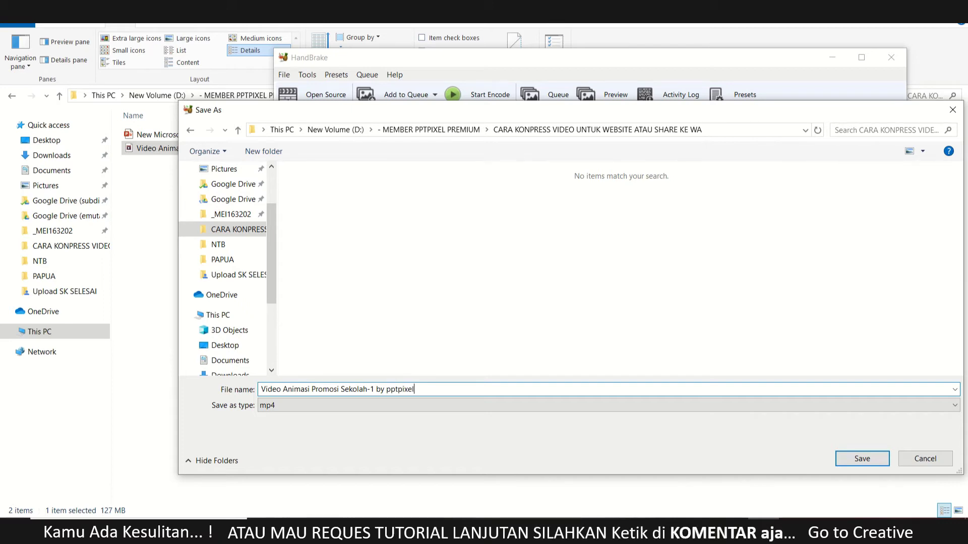
# Step: Save the output as Video Animasi Promosi Sekolah-1 by pptpixel.m4v and start encoding it
pyautogui.click(857, 458)
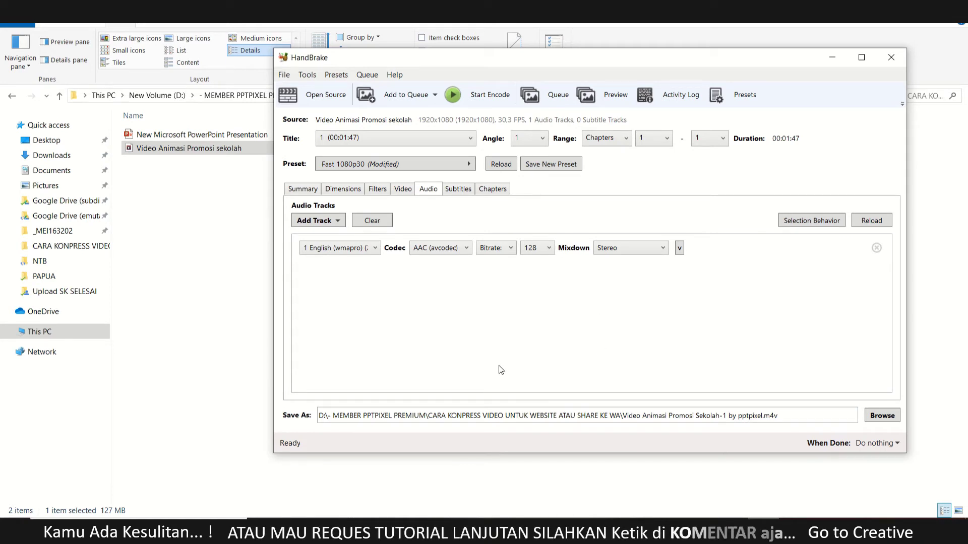
pyautogui.click(464, 95)
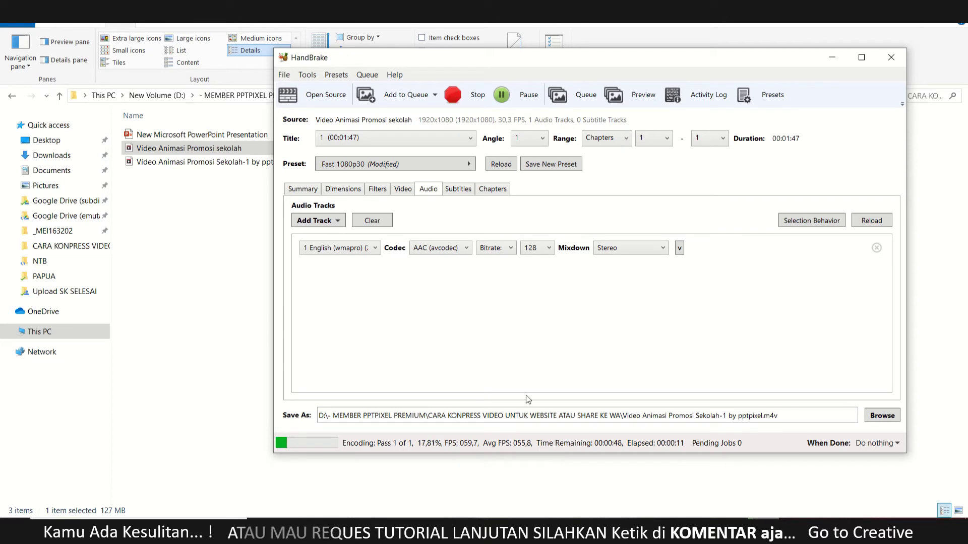
pyautogui.click(188, 248)
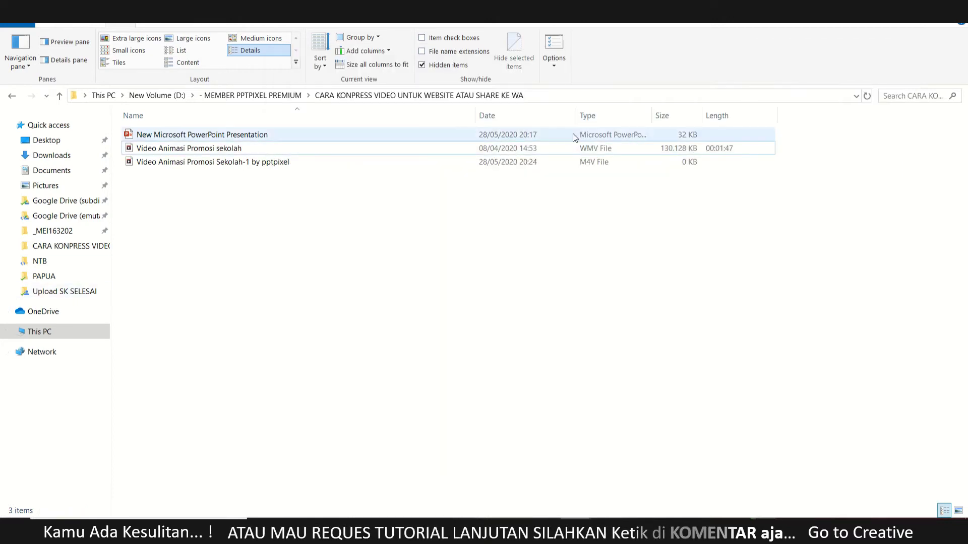
pyautogui.click(672, 149)
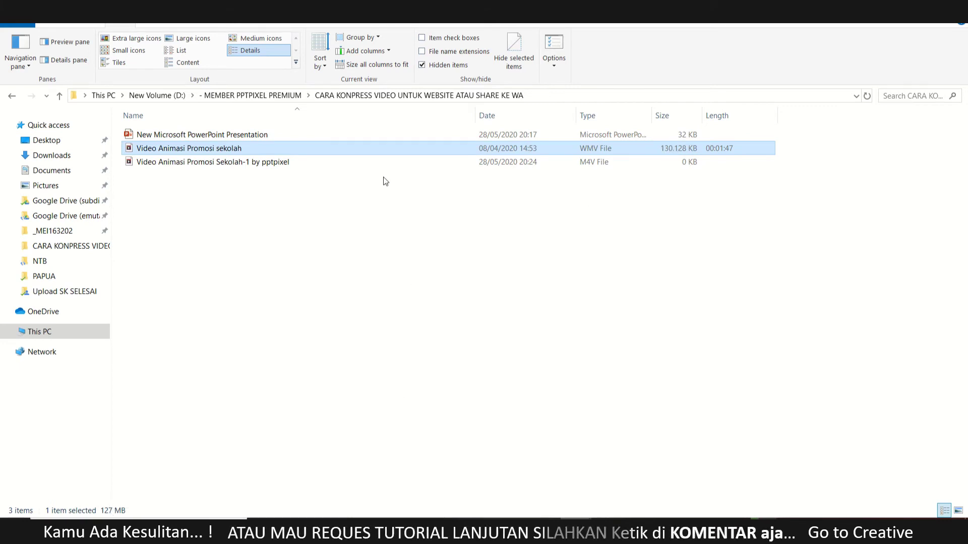
pyautogui.click(251, 166)
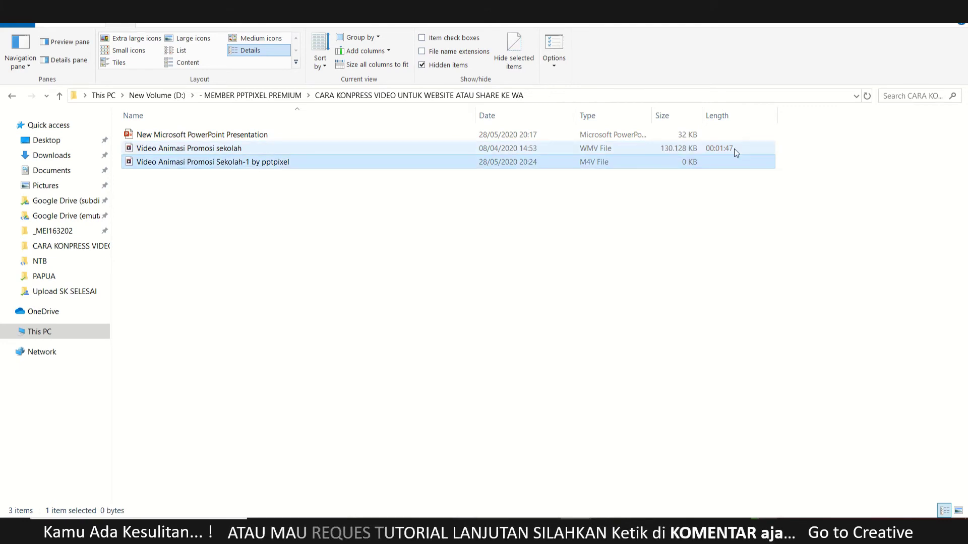
pyautogui.click(670, 296)
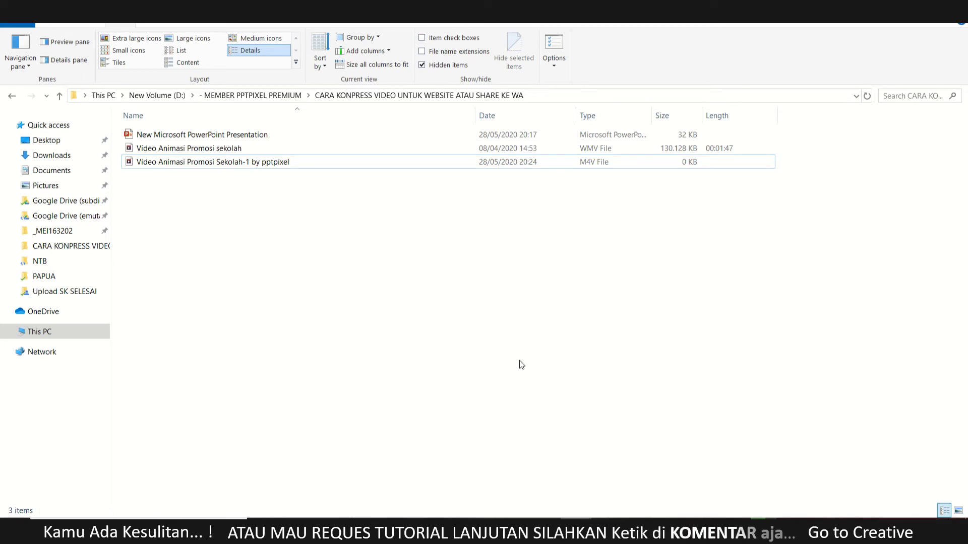
pyautogui.moveTo(701, 533)
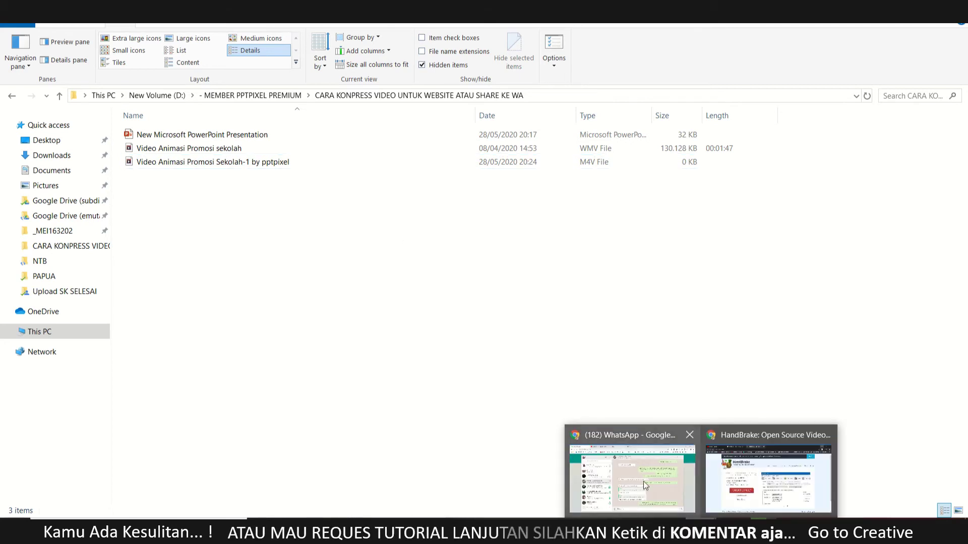
# Step: Switch to the pptpixel YouTube channel's videos page and scroll up to its newest uploads
pyautogui.click(726, 476)
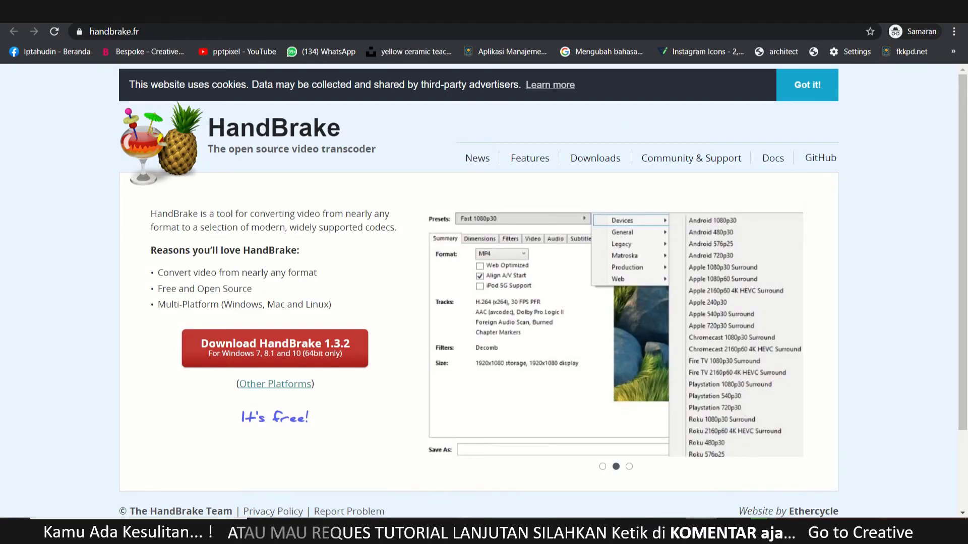
pyautogui.hotkey('ctrl', 'Tab')
pyautogui.scroll(5, 463, 255)
pyautogui.scroll(8, 464, 254)
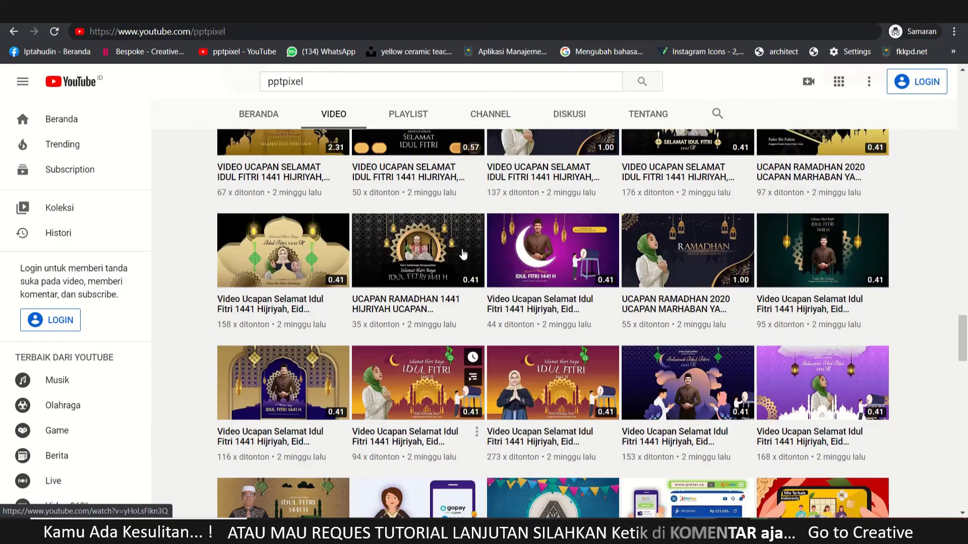
pyautogui.scroll(5, 464, 255)
pyautogui.scroll(2, 403, 212)
pyautogui.scroll(5, 341, 174)
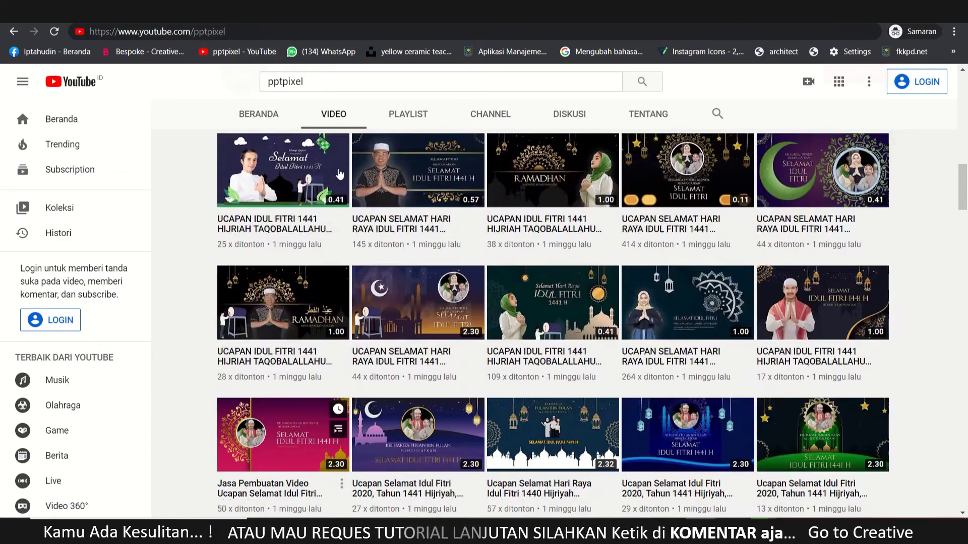
pyautogui.scroll(5, 341, 174)
pyautogui.scroll(3, 303, 121)
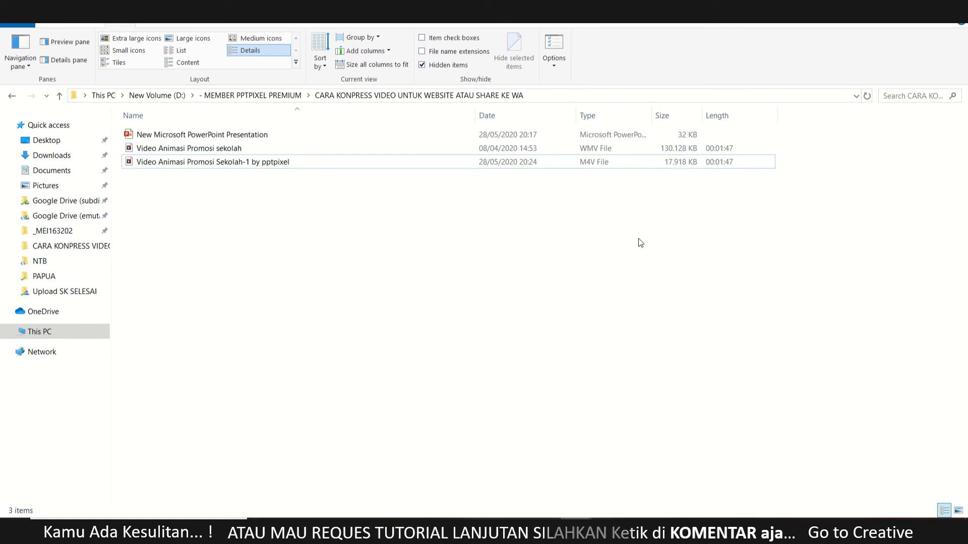
# Step: Open the Properties of the original WMV video (127 MB) and move it aside
pyautogui.click(675, 167)
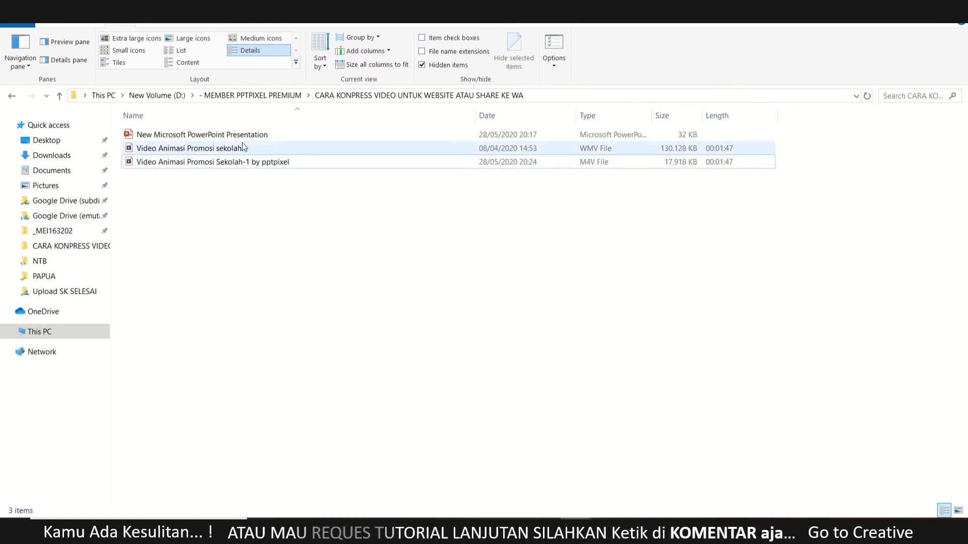
pyautogui.click(221, 148)
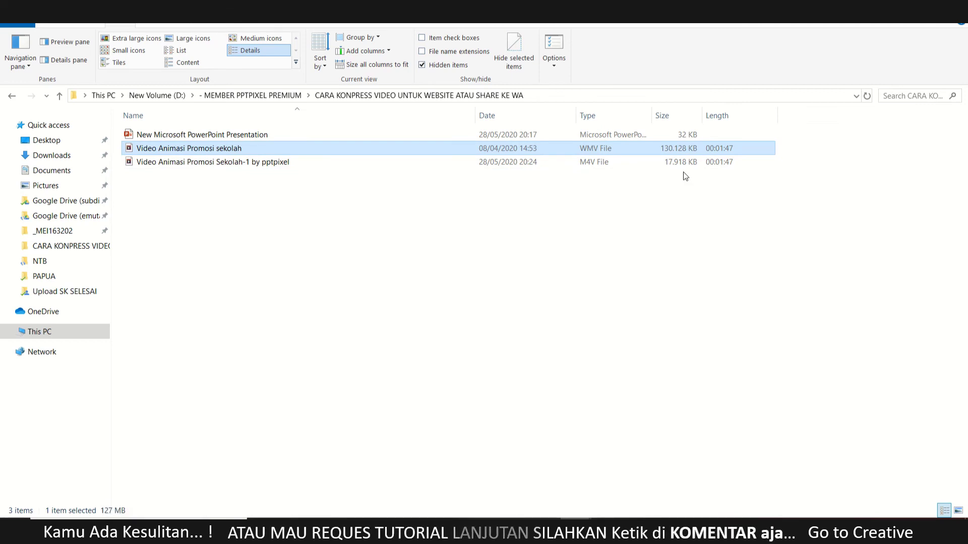
pyautogui.click(310, 162)
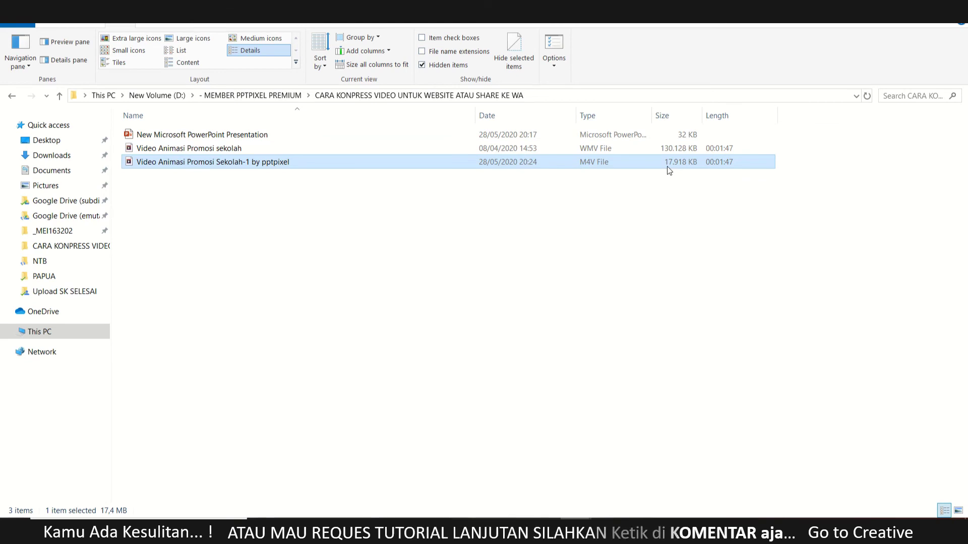
pyautogui.rightClick(221, 150)
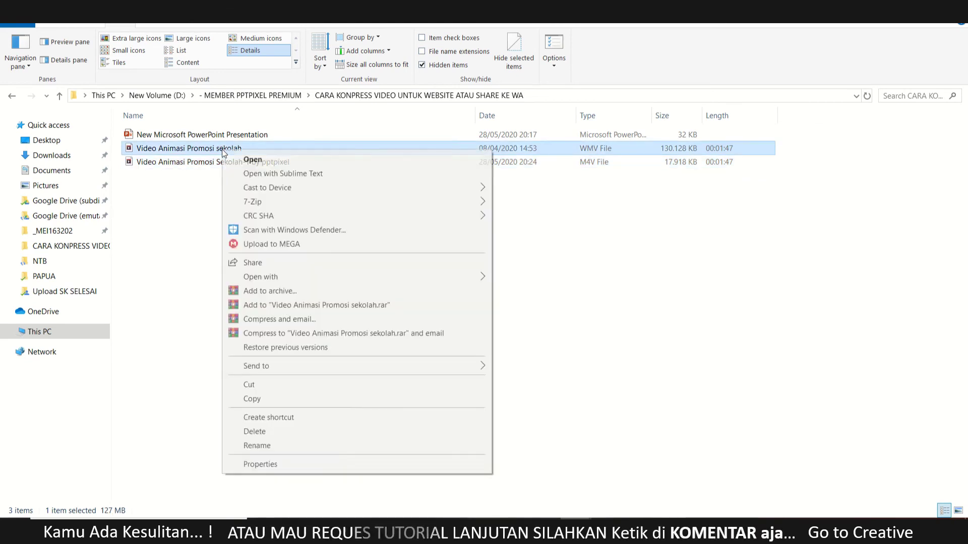
pyautogui.click(260, 464)
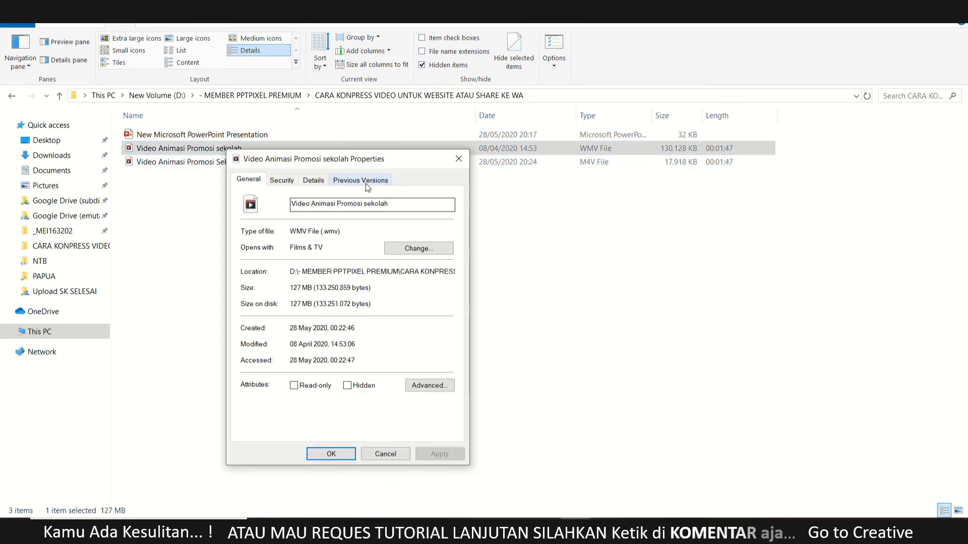
pyautogui.moveTo(516, 141); pyautogui.dragTo(639, 141)
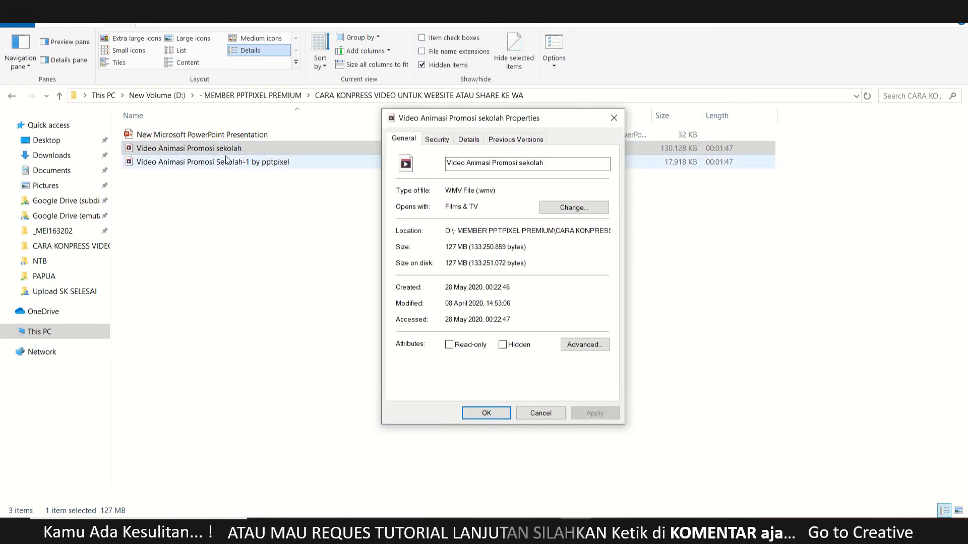
# Step: Open the M4V video's Properties (17.4 MB) and arrange both windows side by side
pyautogui.rightClick(202, 165)
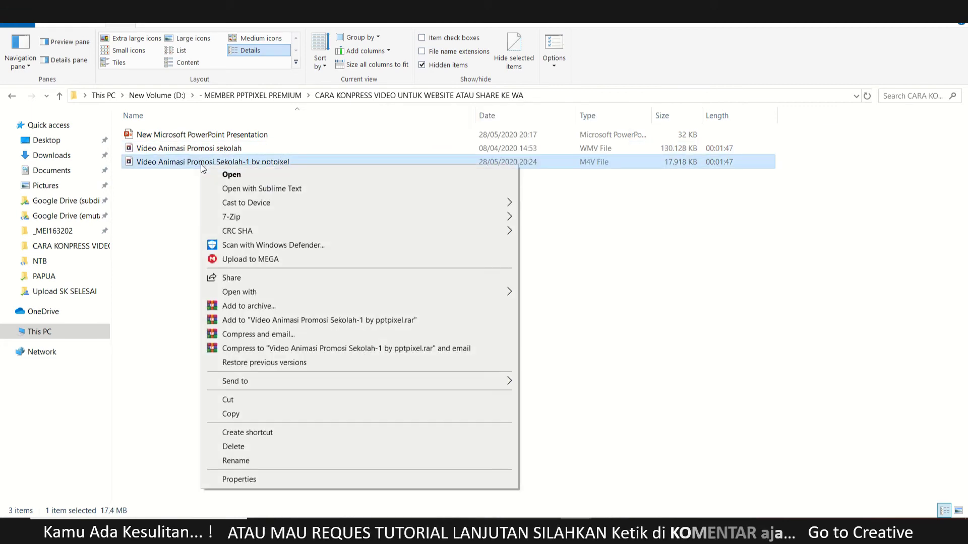
pyautogui.click(267, 480)
pyautogui.moveTo(381, 178); pyautogui.dragTo(634, 183)
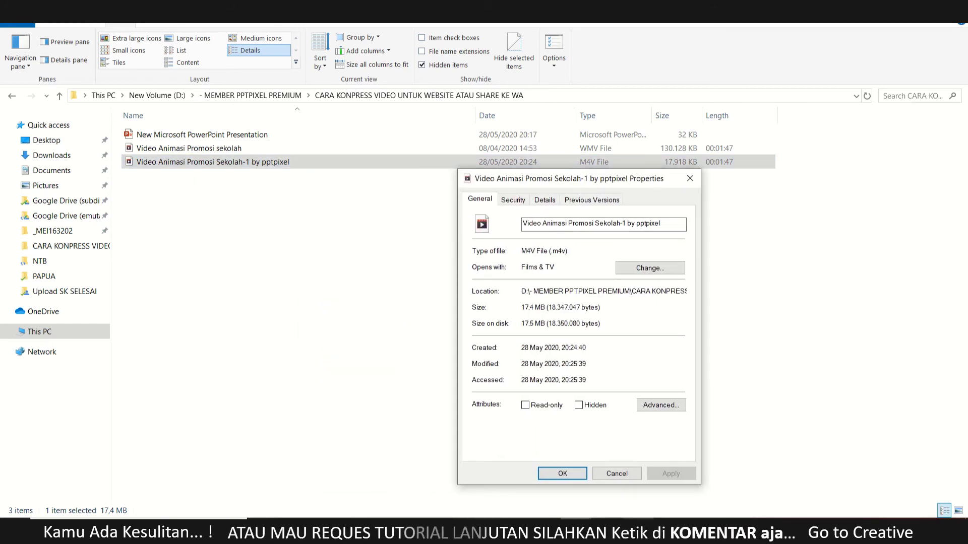
pyautogui.click(574, 534)
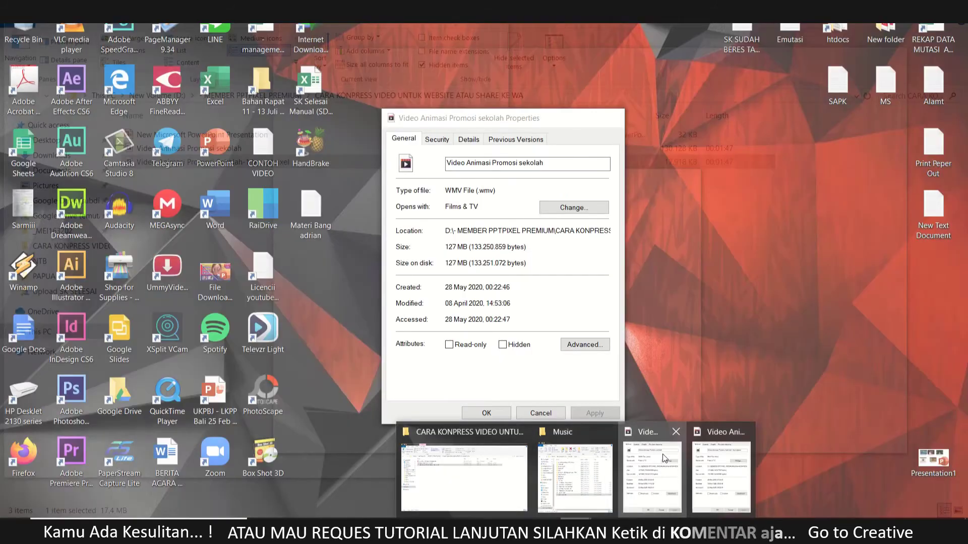
pyautogui.click(658, 462)
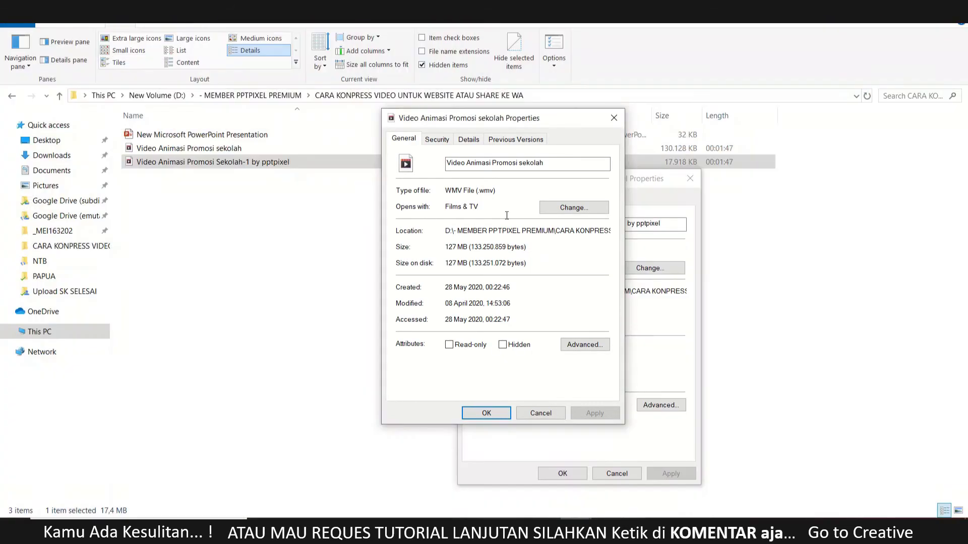
pyautogui.moveTo(495, 117); pyautogui.dragTo(259, 171)
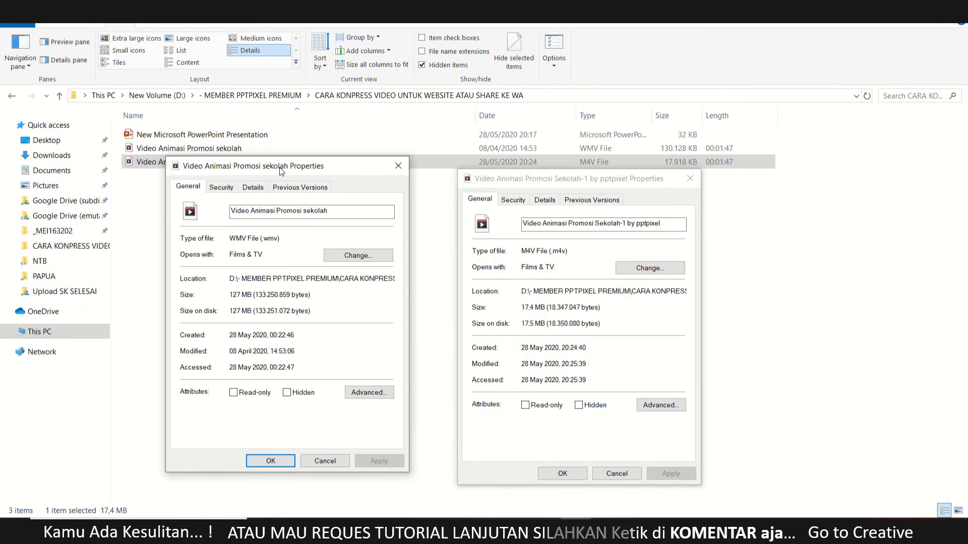
pyautogui.moveTo(520, 181); pyautogui.dragTo(450, 173)
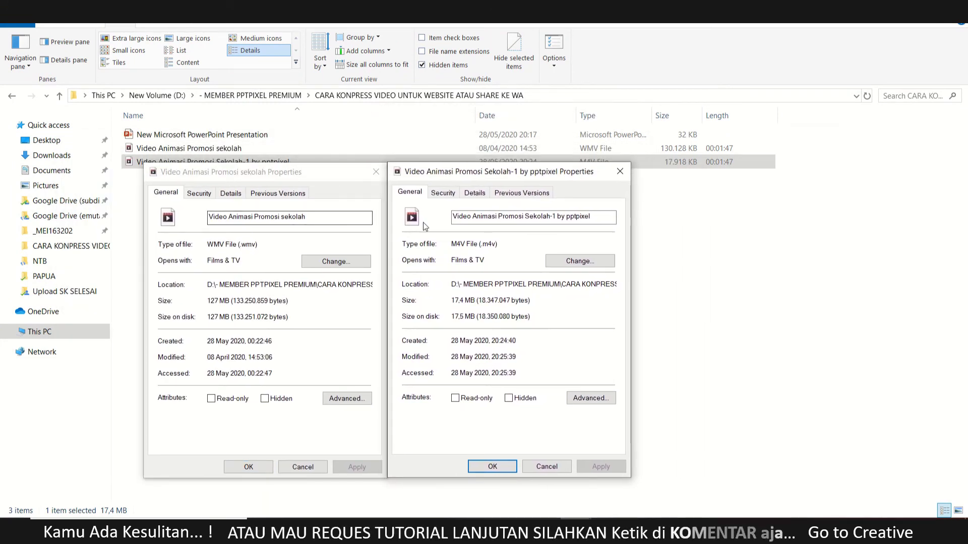
pyautogui.click(242, 305)
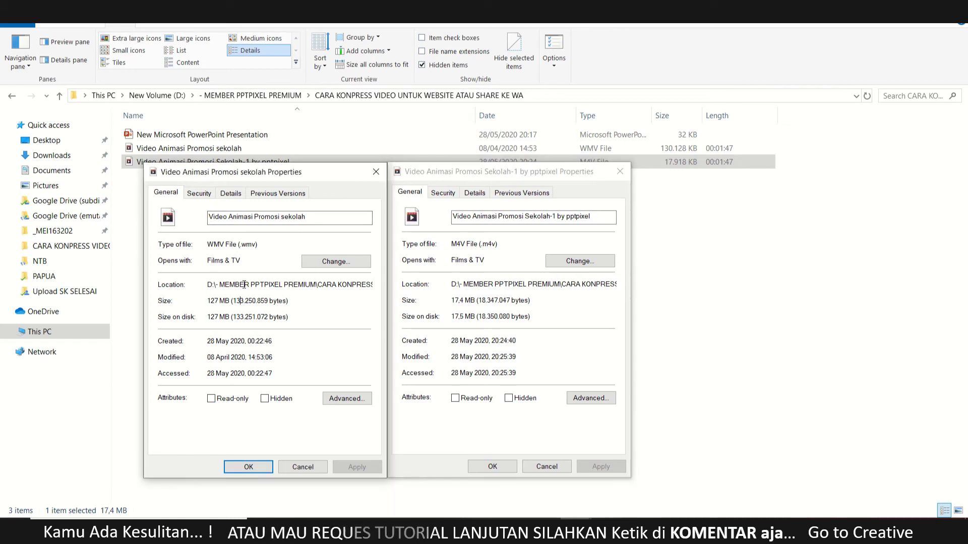
# Step: Show the Details tab in both Properties windows and scroll through the media properties
pyautogui.click(230, 193)
pyautogui.click(473, 192)
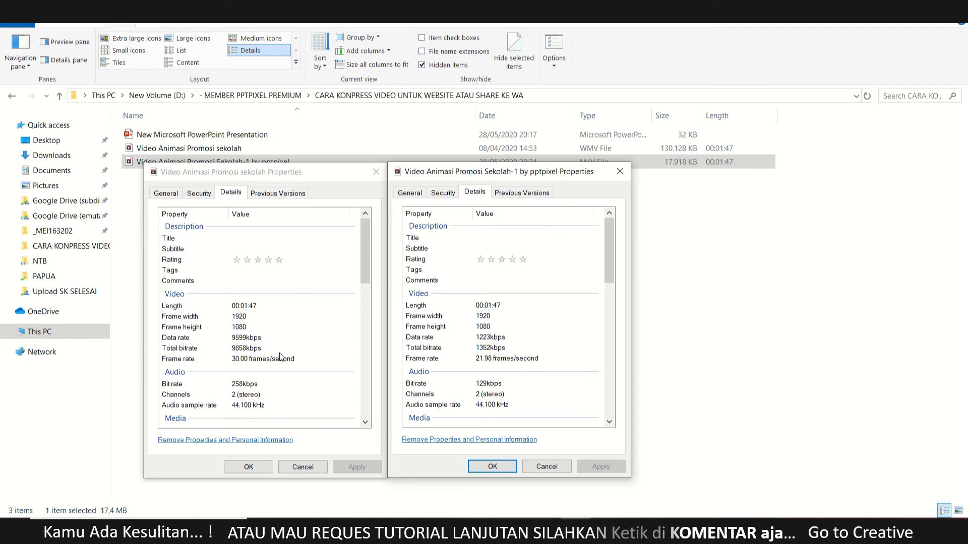
pyautogui.scroll(-1, 275, 342)
pyautogui.scroll(-1, 544, 387)
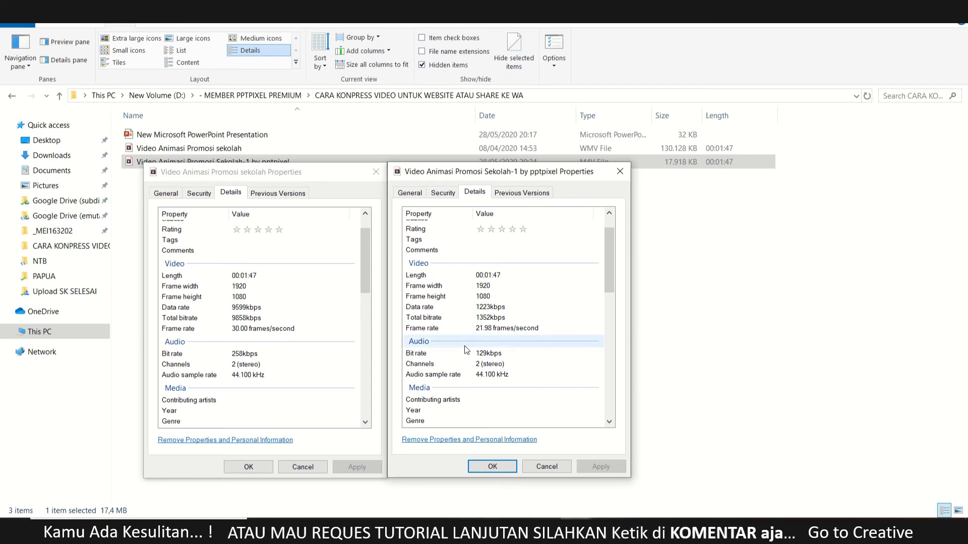
pyautogui.scroll(-2, 468, 347)
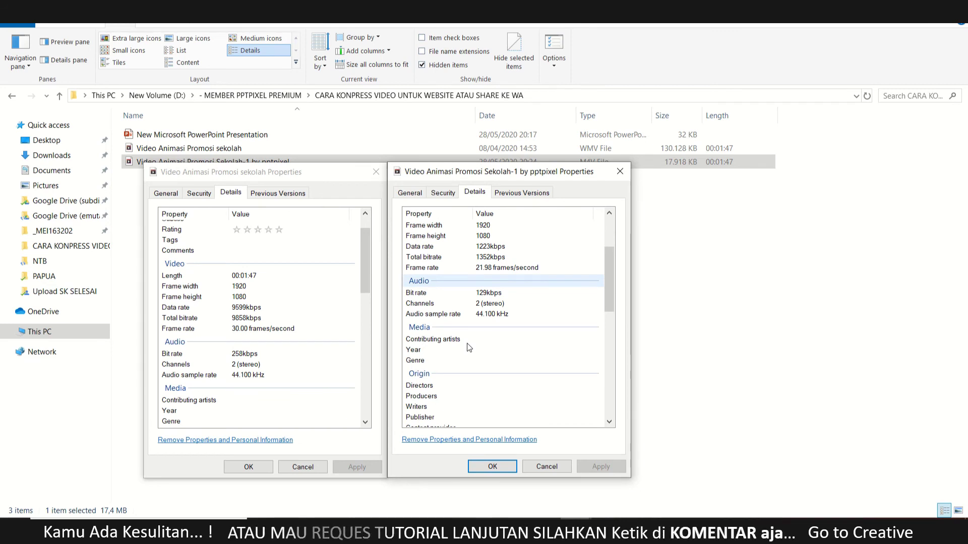
pyautogui.scroll(1, 469, 347)
pyautogui.scroll(-4, 469, 347)
pyautogui.scroll(6, 468, 347)
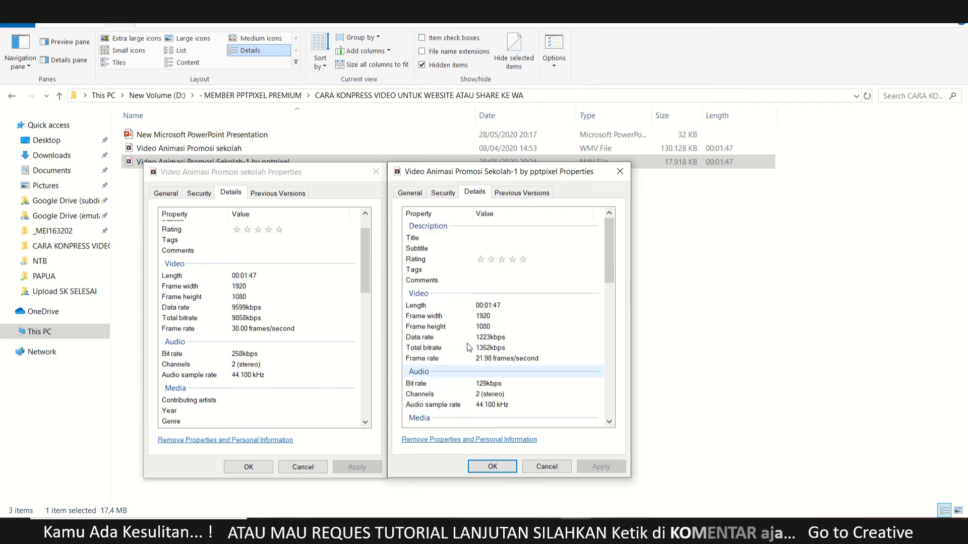
# Step: Compare data rates: 1223kbps for the M4V versus 9599kbps for the WMV
pyautogui.click(469, 346)
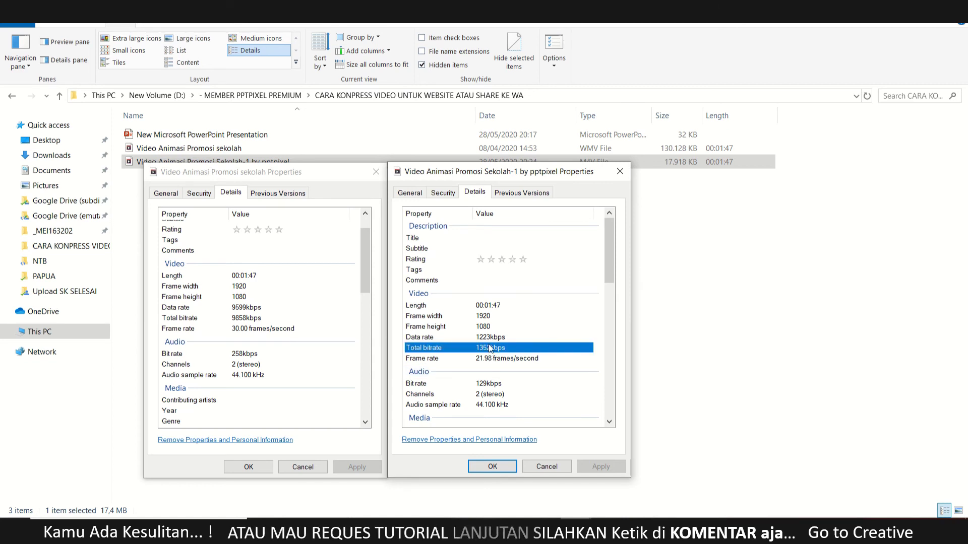
pyautogui.click(489, 339)
pyautogui.scroll(2, 245, 342)
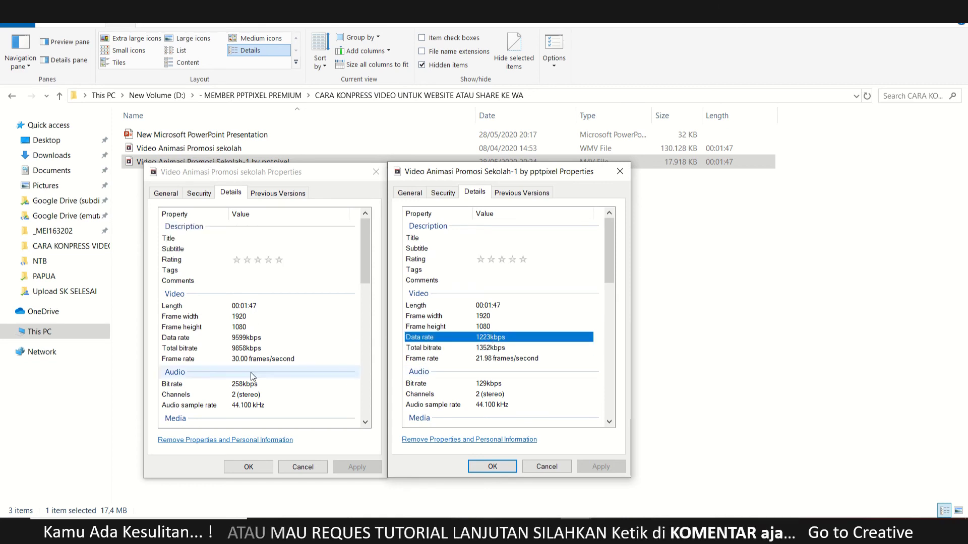
pyautogui.click(245, 339)
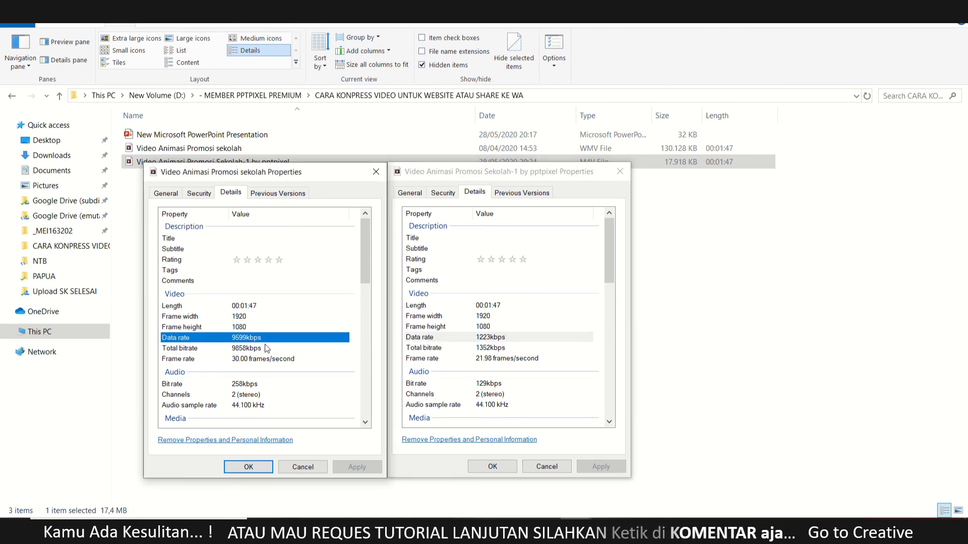
pyautogui.scroll(-4, 270, 348)
pyautogui.scroll(3, 274, 342)
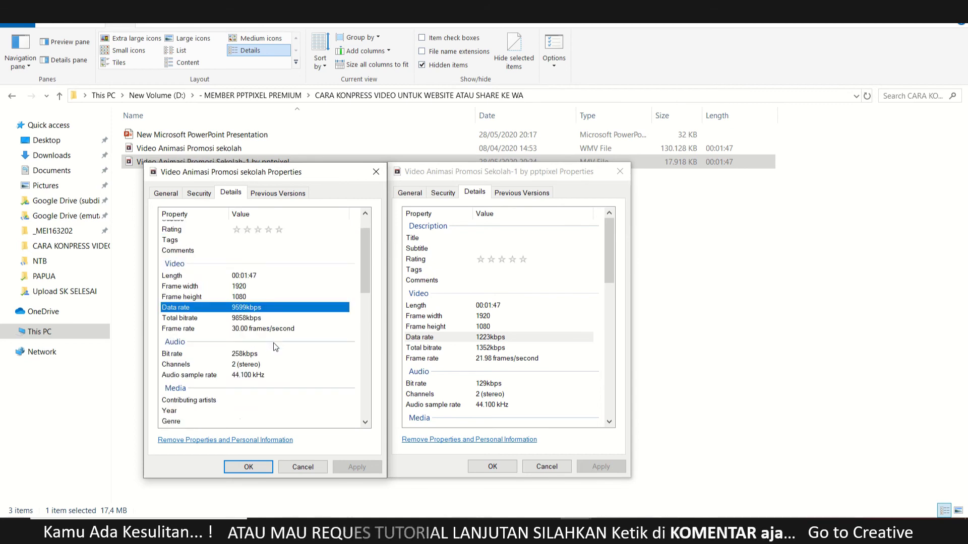
pyautogui.scroll(1, 273, 343)
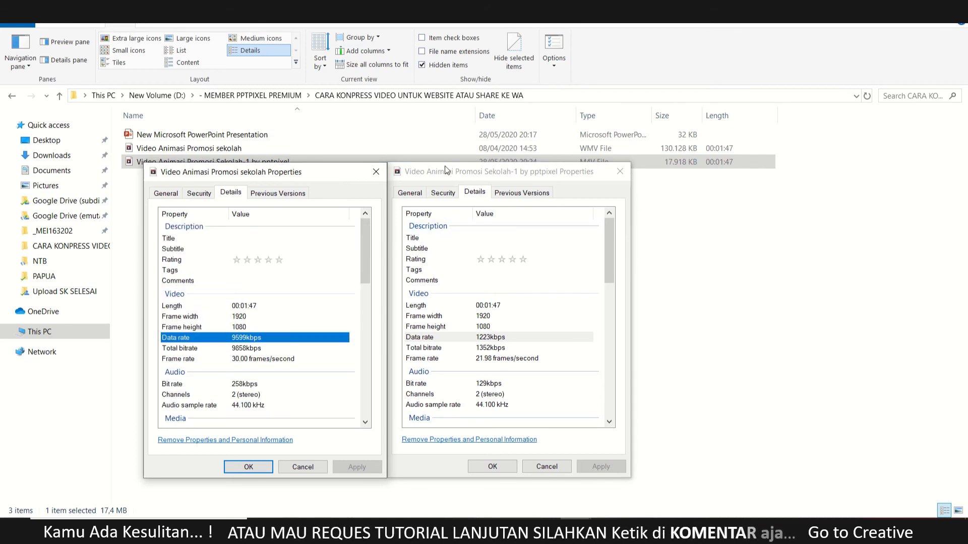
pyautogui.moveTo(484, 172); pyautogui.dragTo(631, 172)
pyautogui.moveTo(298, 172); pyautogui.dragTo(446, 172)
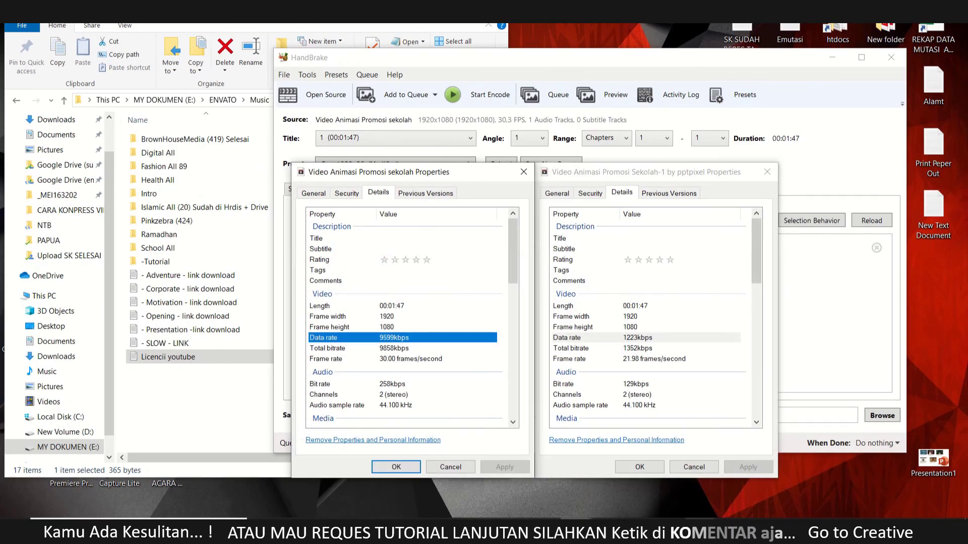
# Step: Bring the pptpixel YouTube Chrome window back in front of the other windows
pyautogui.moveTo(701, 533)
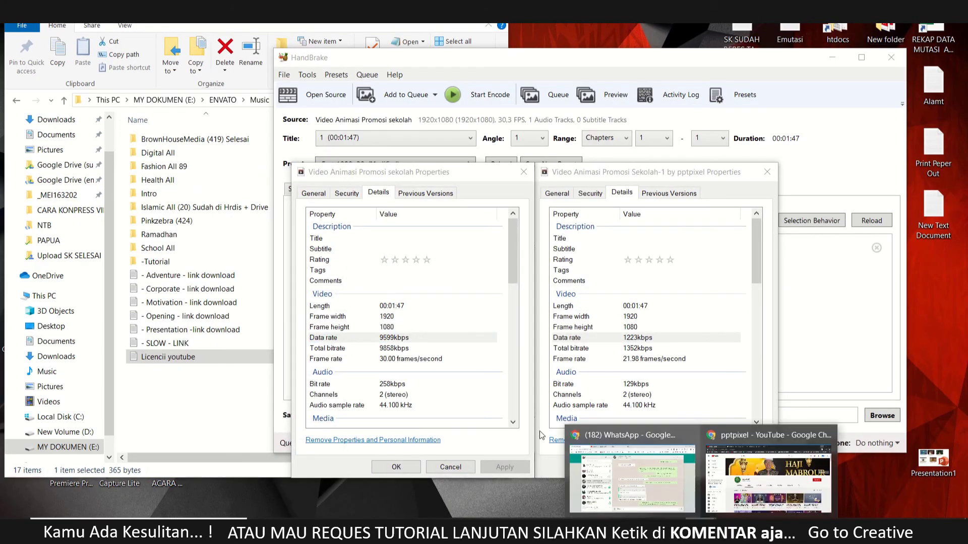
pyautogui.click(771, 471)
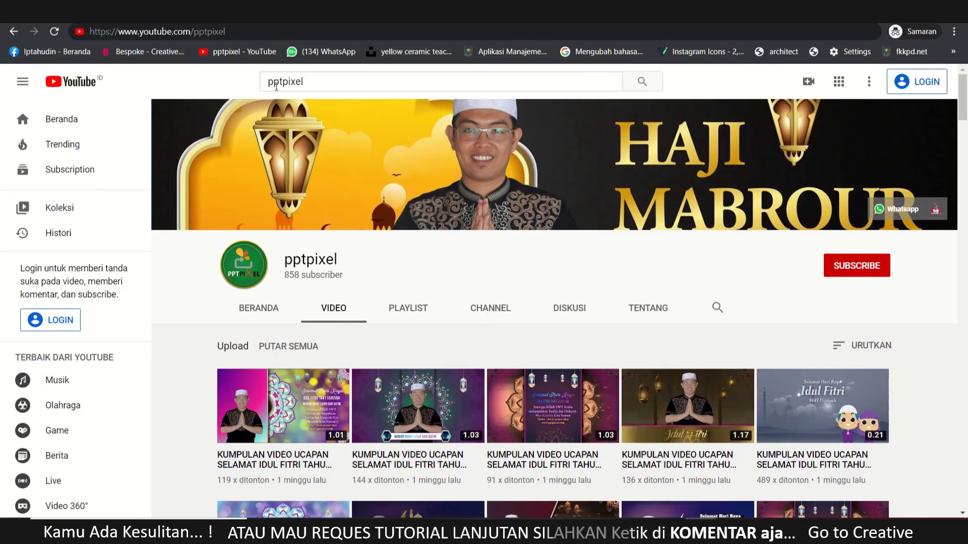